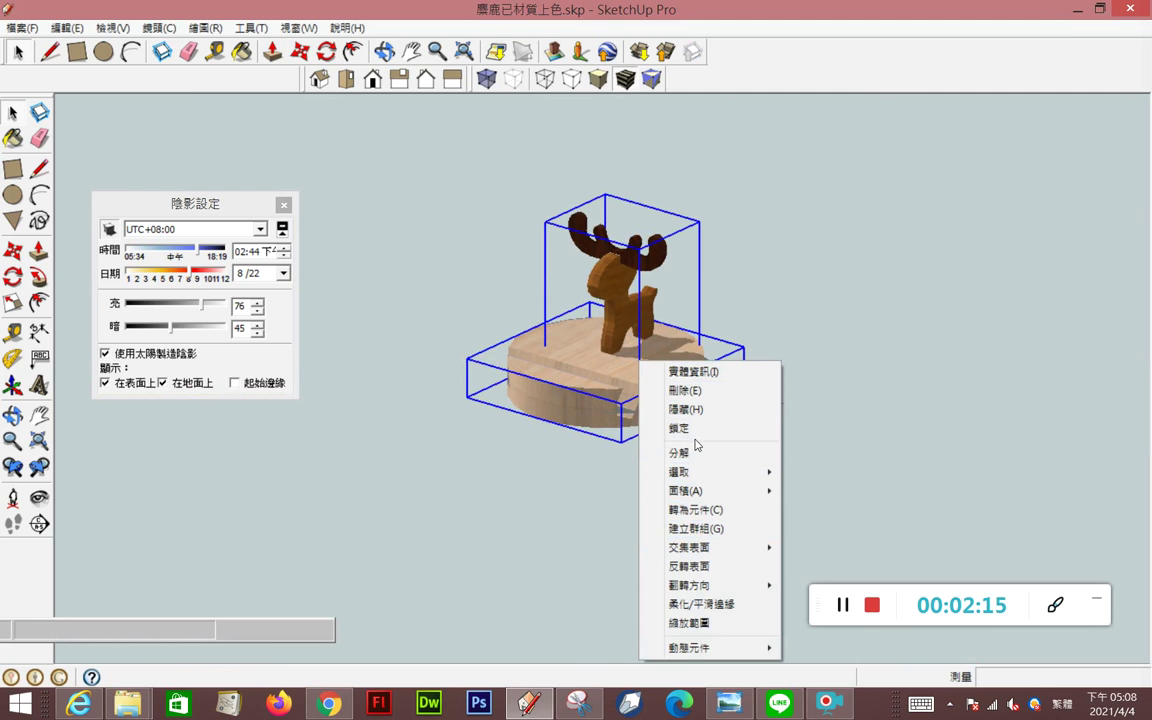
Group the selected deer and wooden base, and move the group up by about 36 mm
click(696, 528)
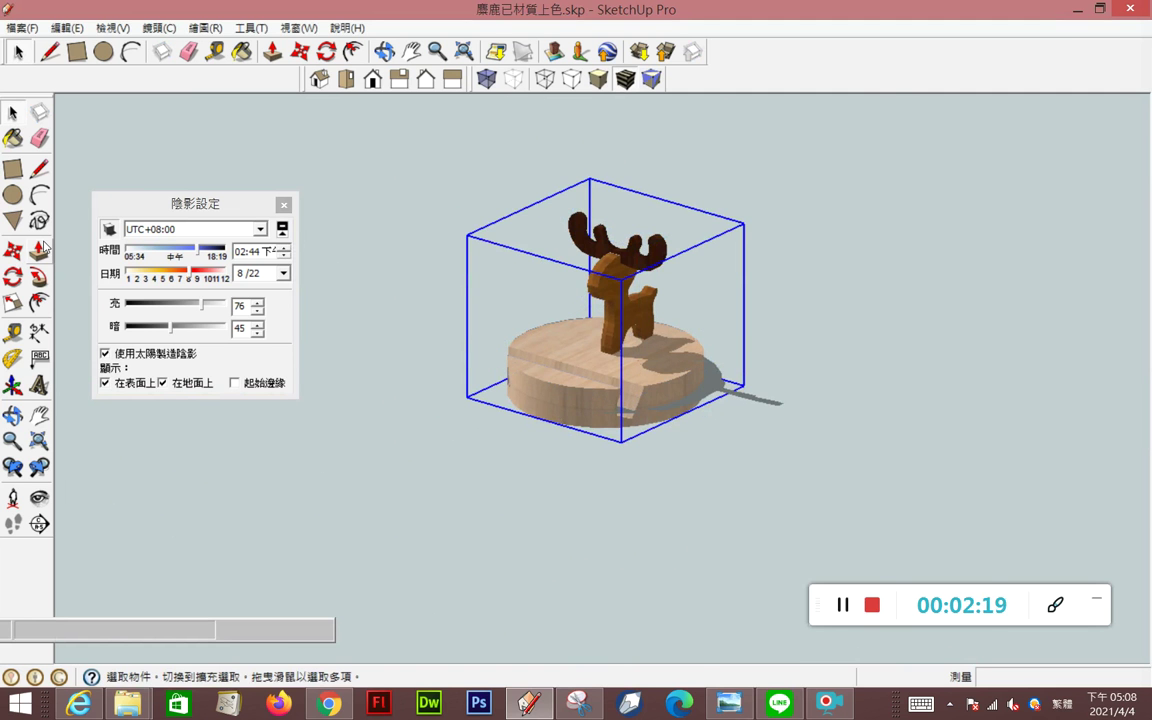
click(12, 250)
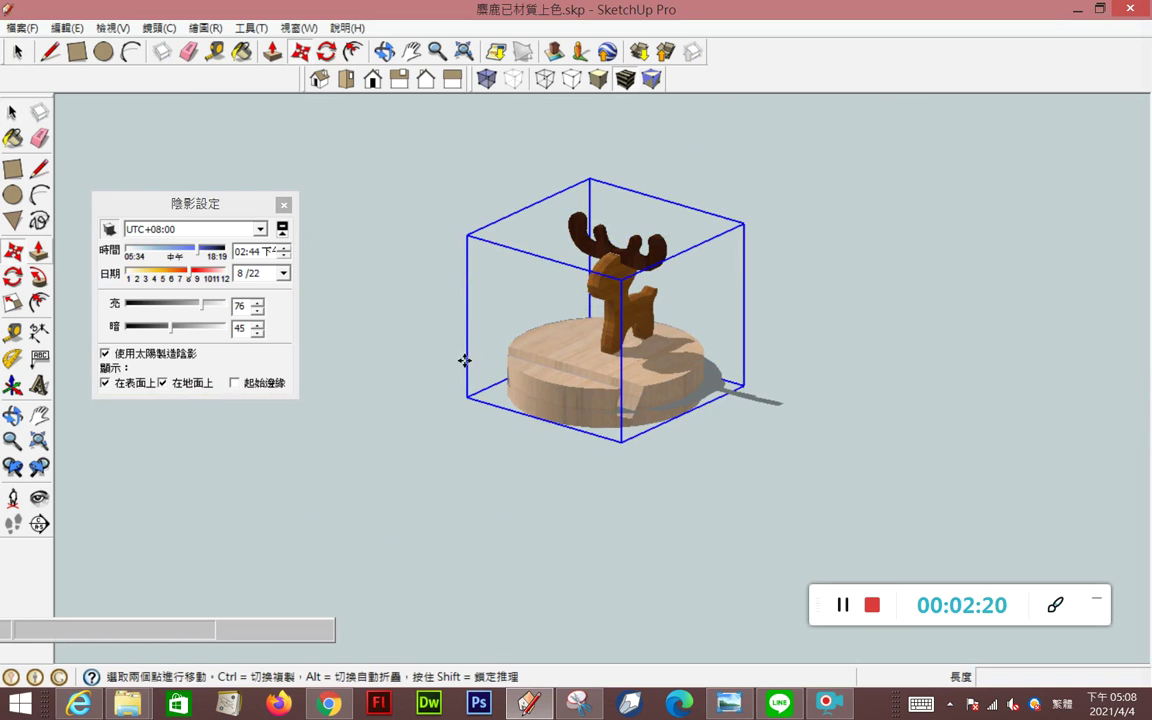
click(549, 352)
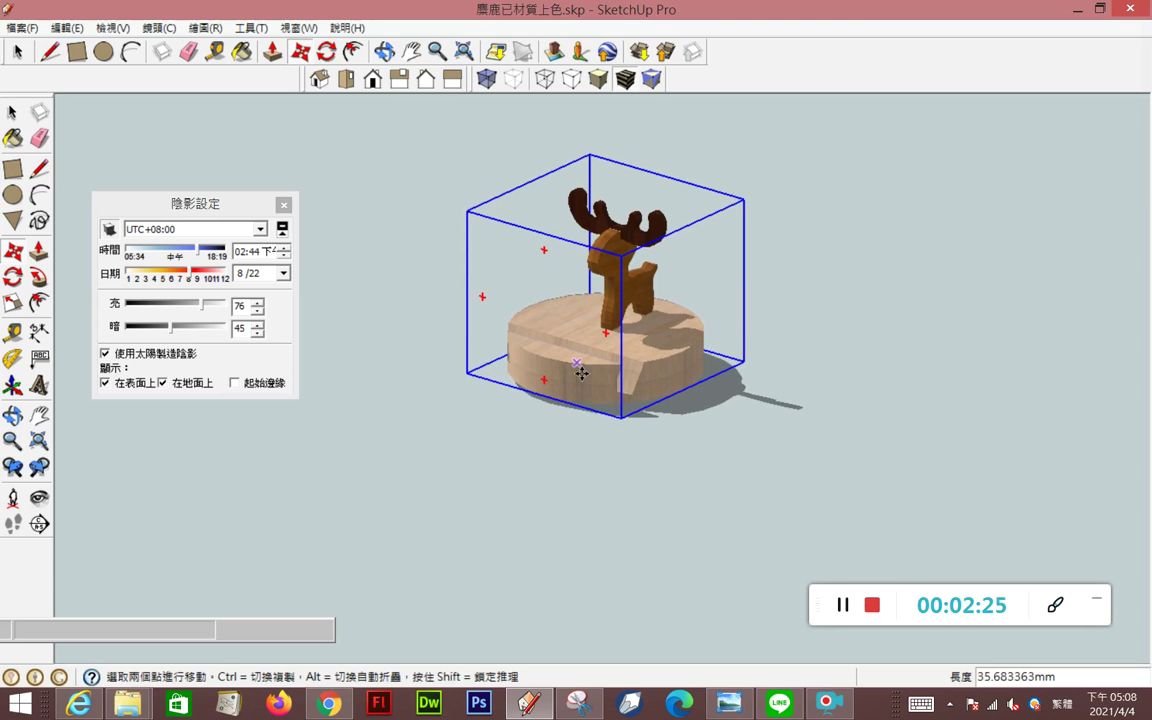
scroll(617, 404, up, 4)
scroll(610, 407, down, 3)
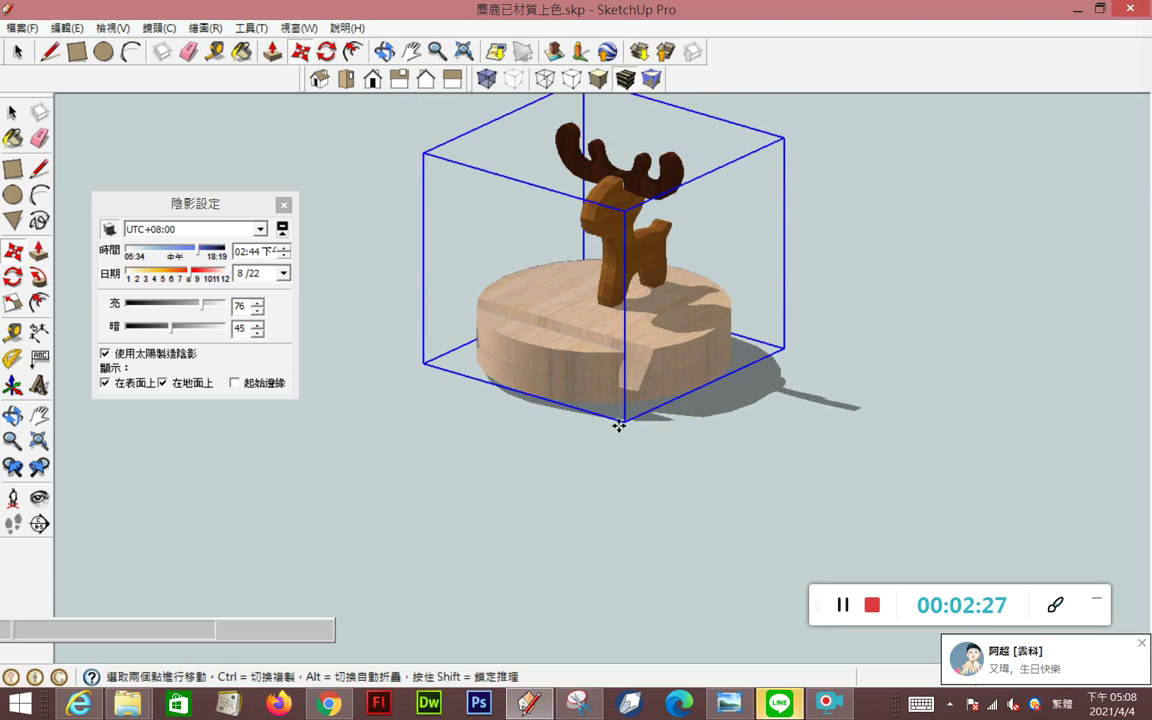
scroll(481, 468, down, 3)
scroll(674, 198, up, 3)
scroll(674, 198, down, 1)
click(21, 118)
click(244, 154)
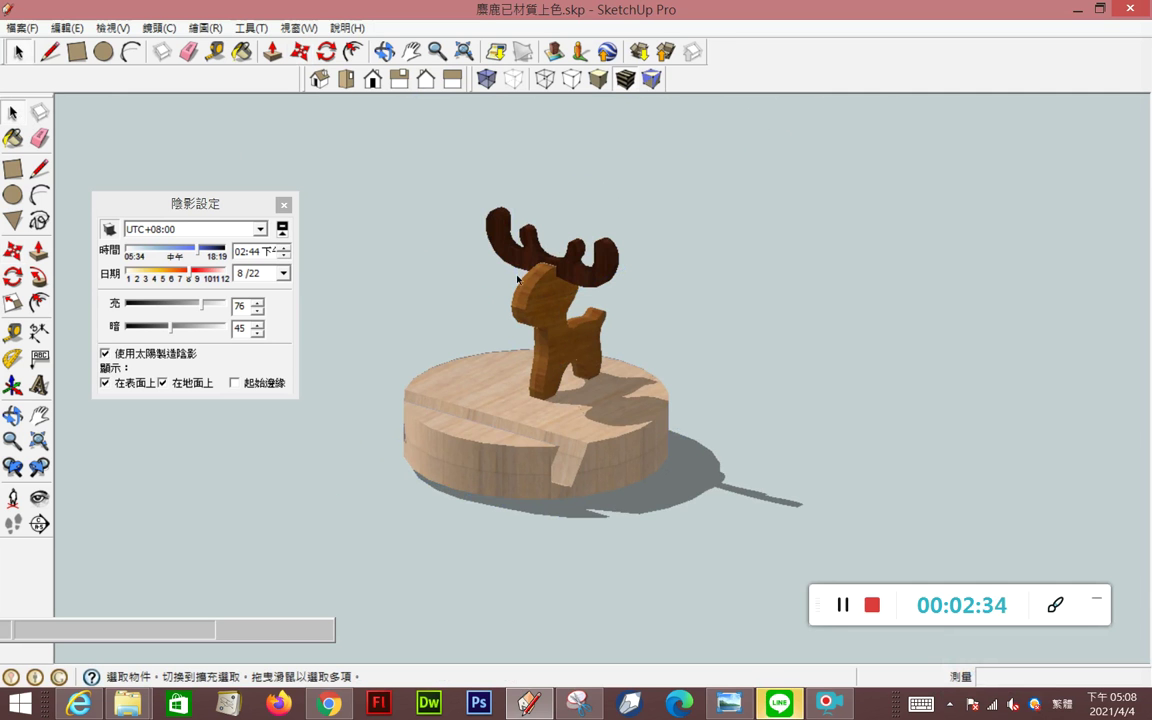
Place the camera on the ground in front of the deer and set its eye height to 200 mm
scroll(514, 288, up, 4)
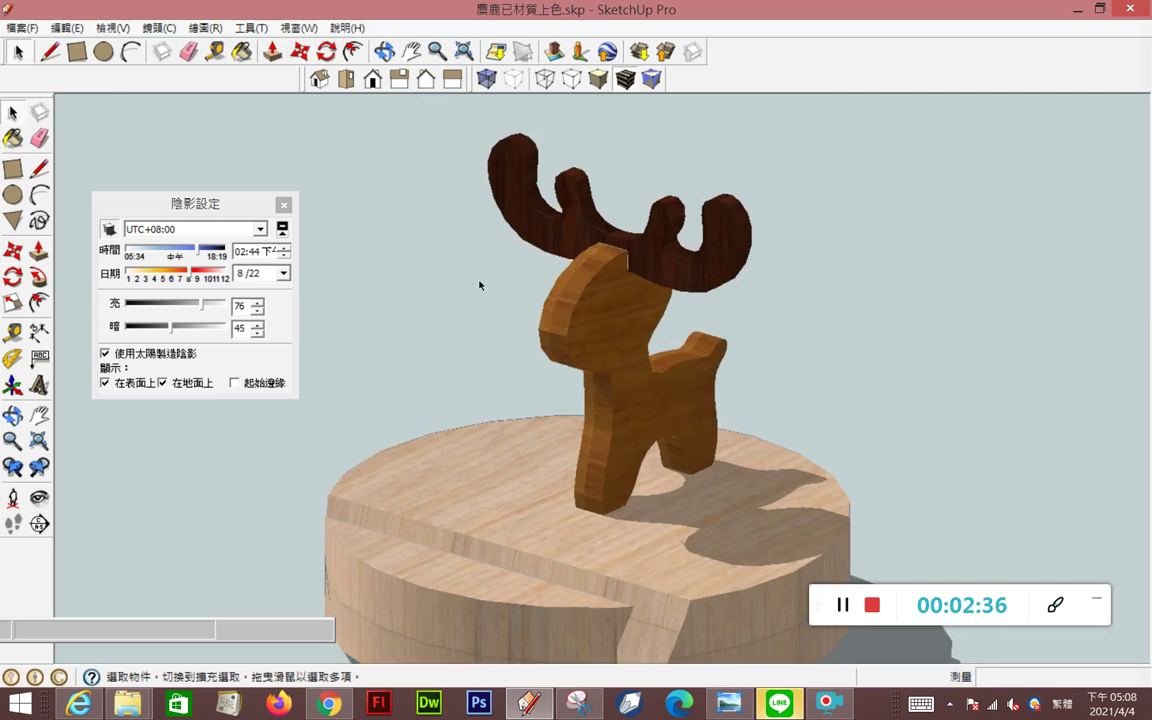
click(159, 28)
click(686, 181)
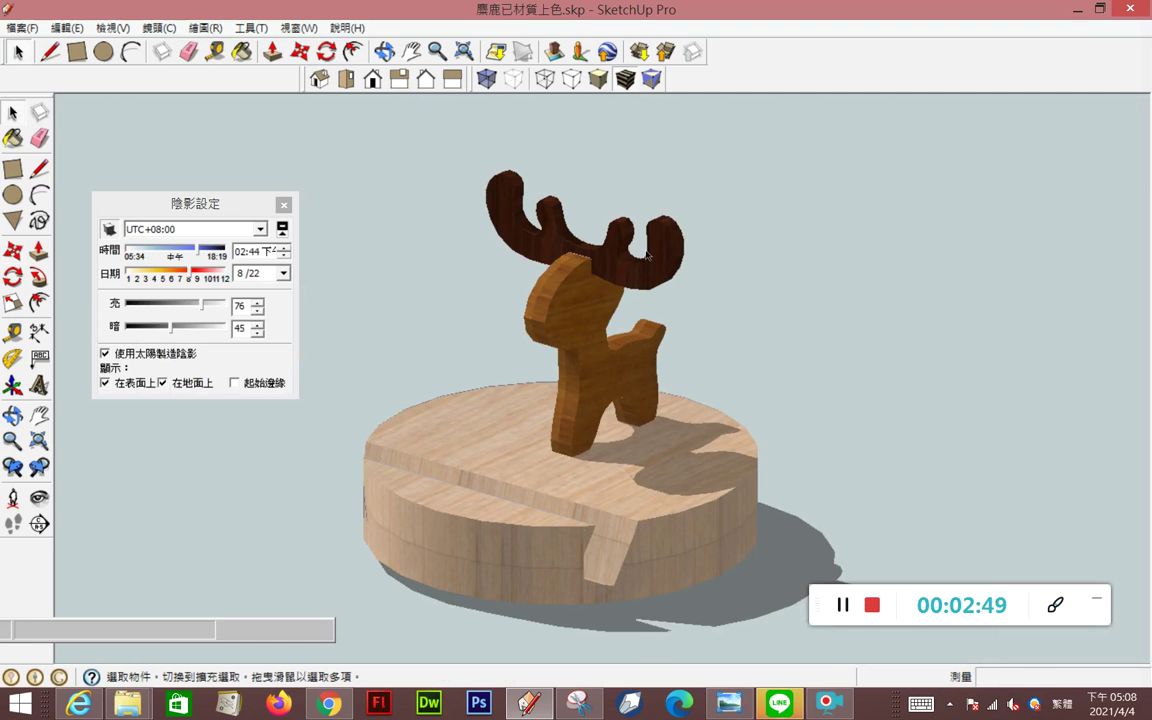
scroll(645, 260, down, 5)
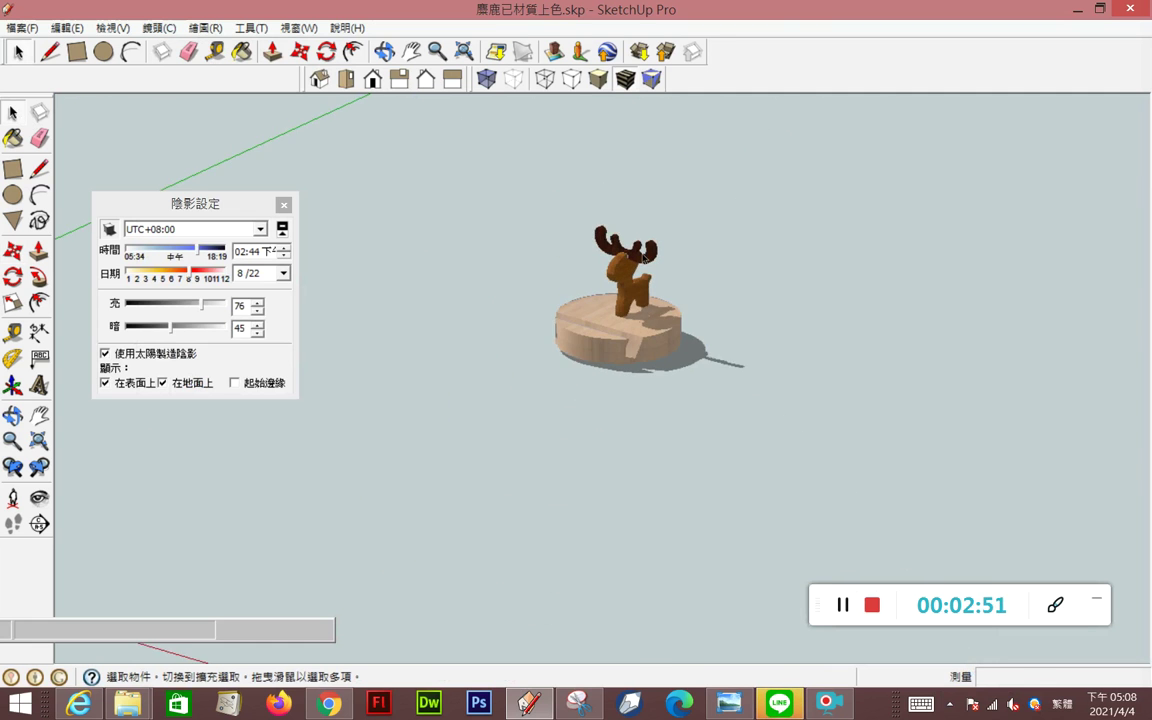
middle_drag(348, 123, 324, 95)
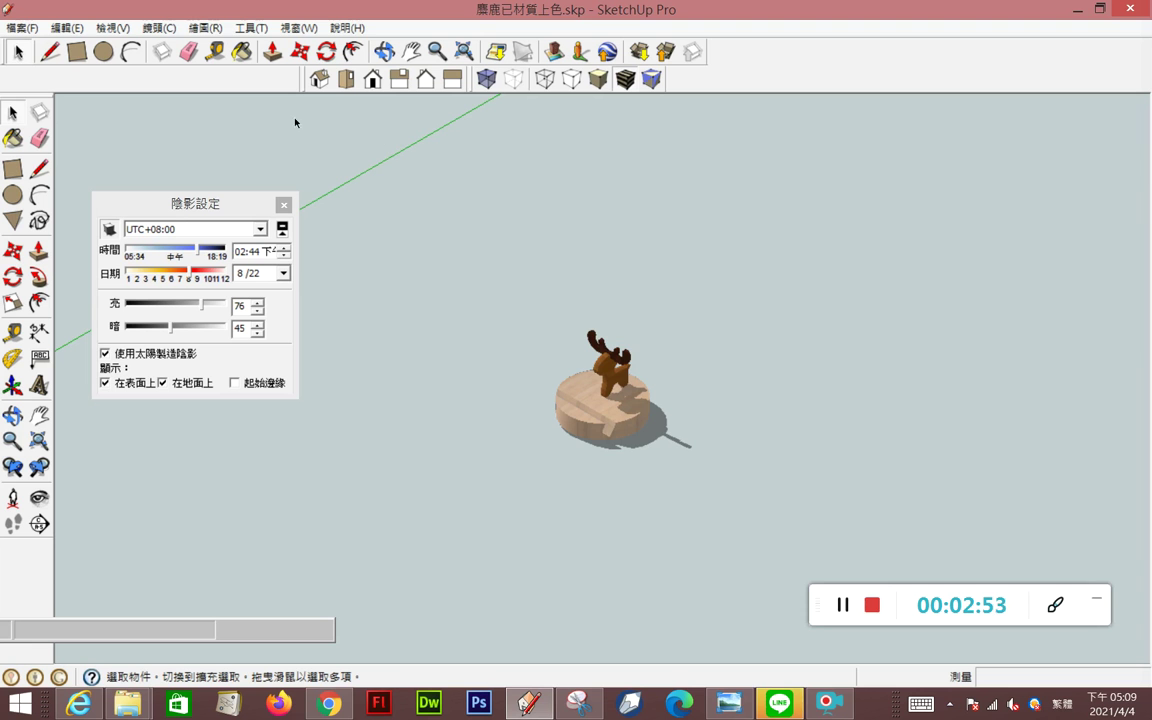
click(13, 497)
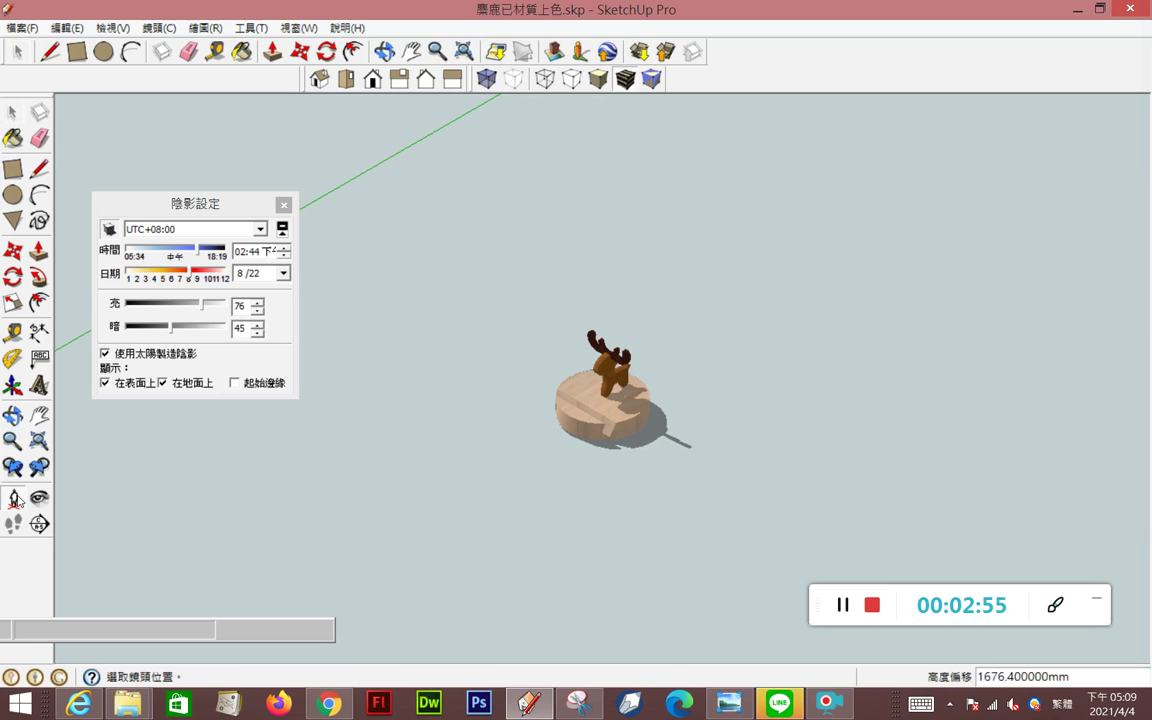
click(670, 572)
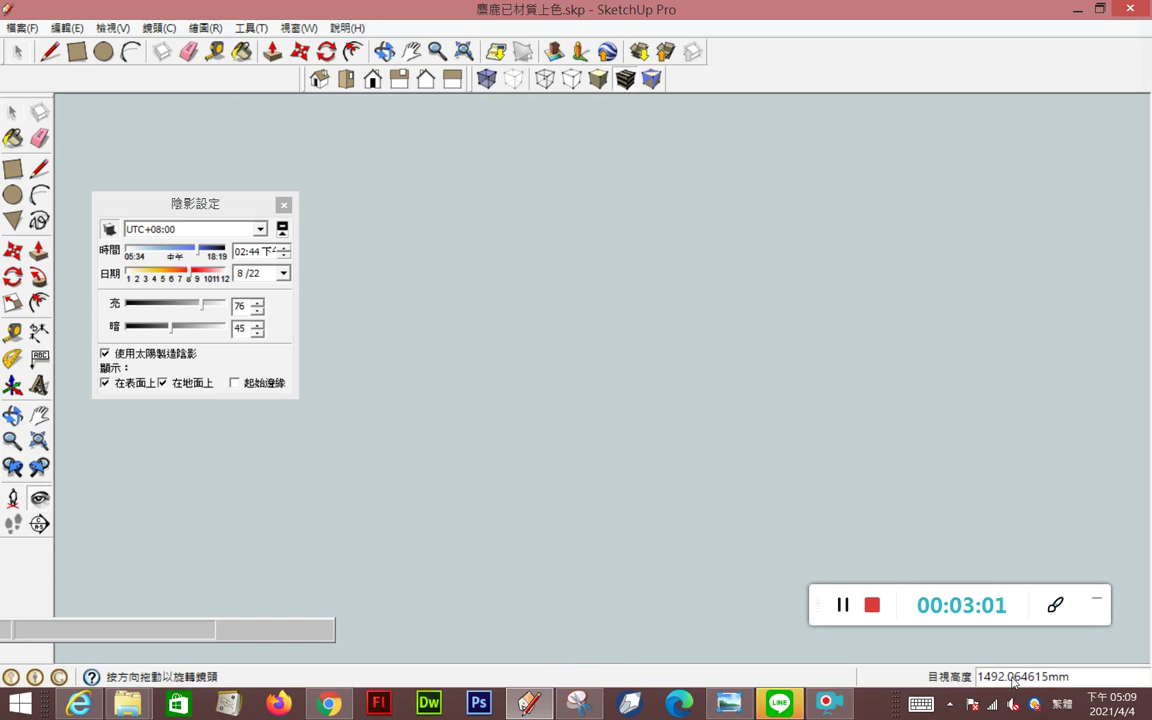
text(200)
key(Return)
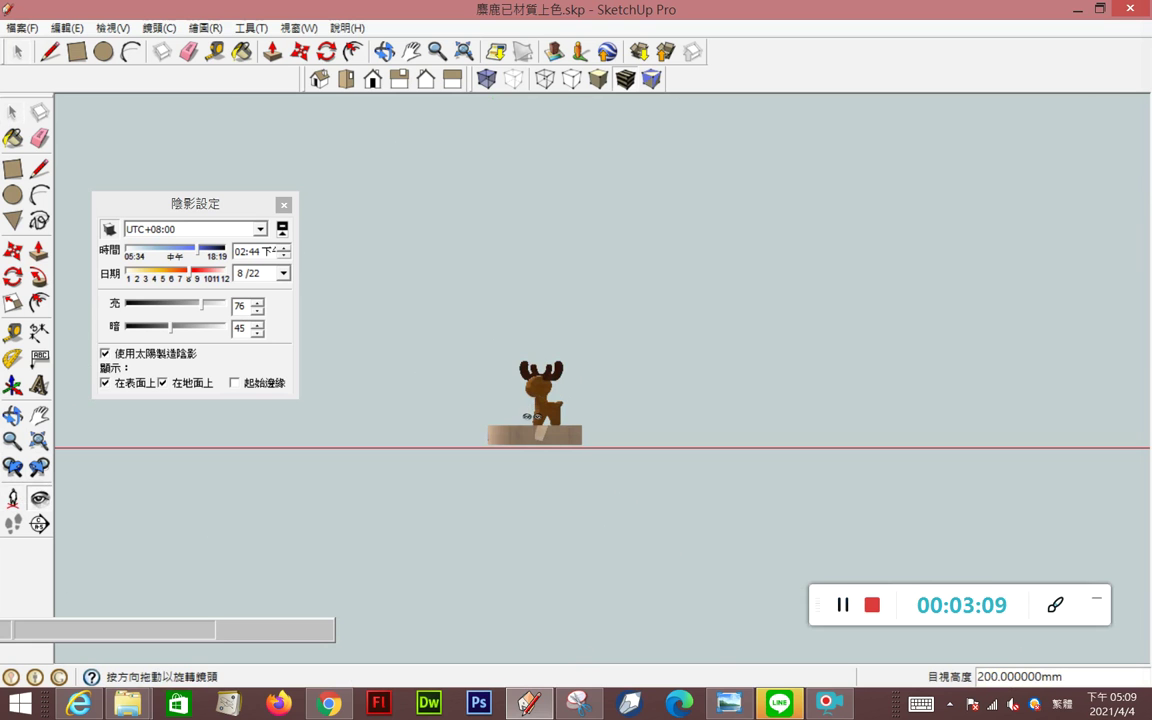
Raise the camera's eye height first to 300 mm and finally to 400 mm
text(300)
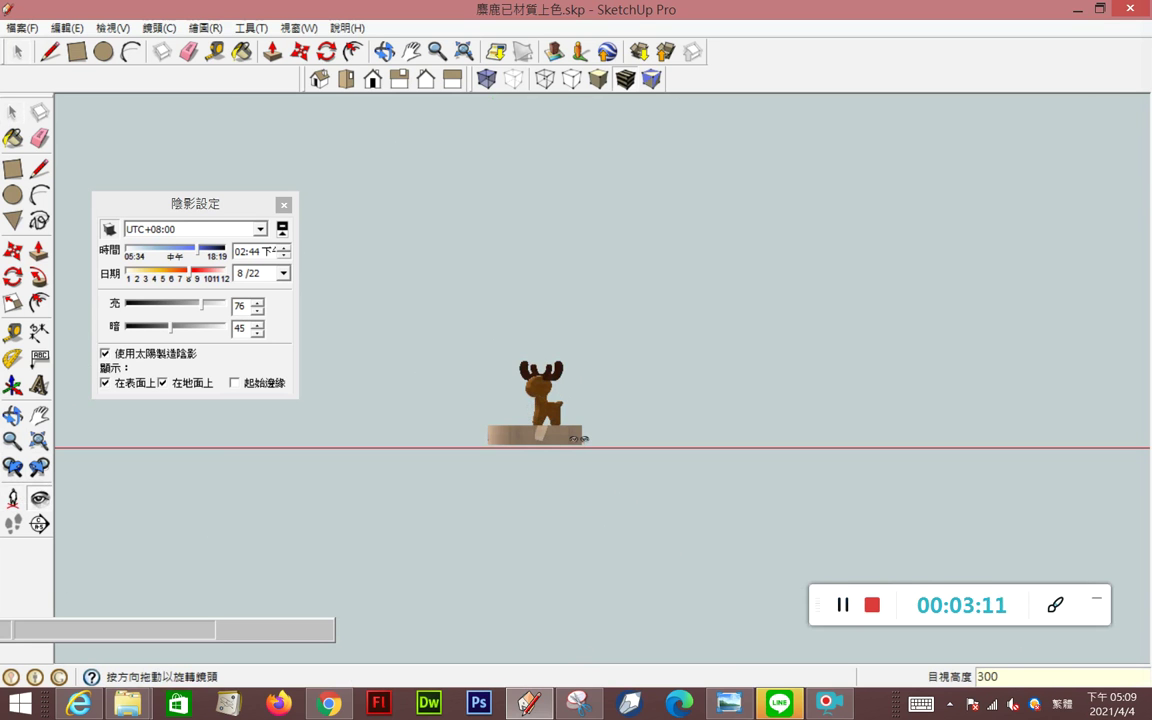
key(Return)
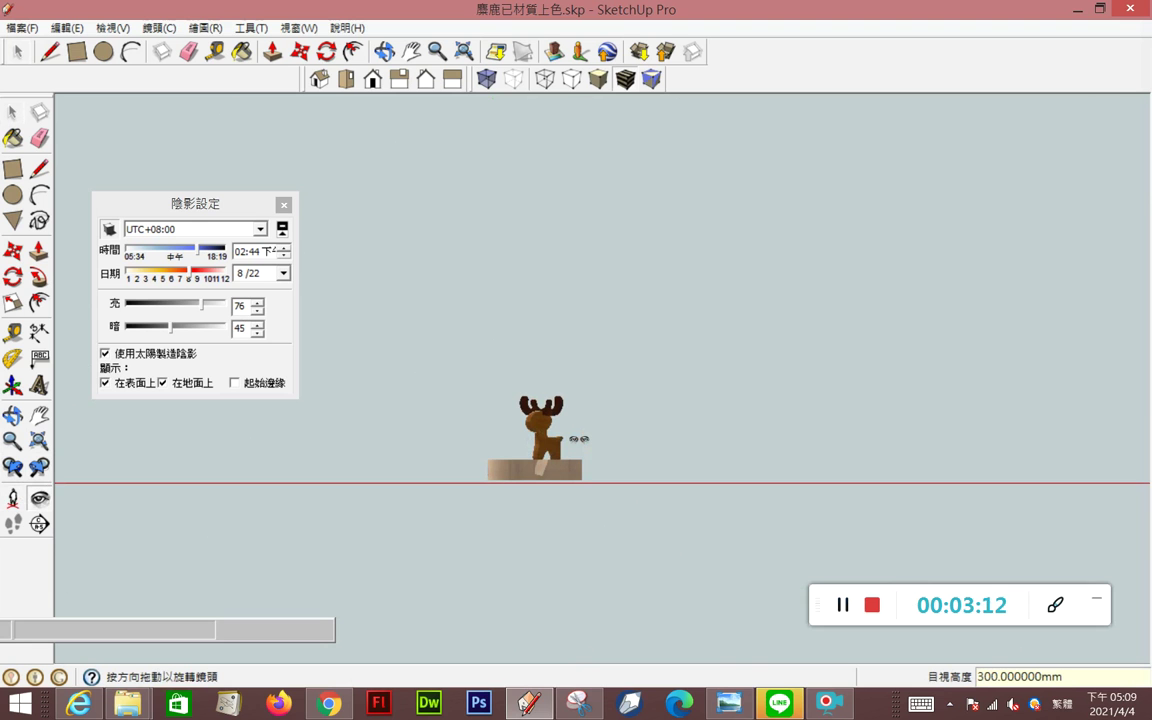
text(40)
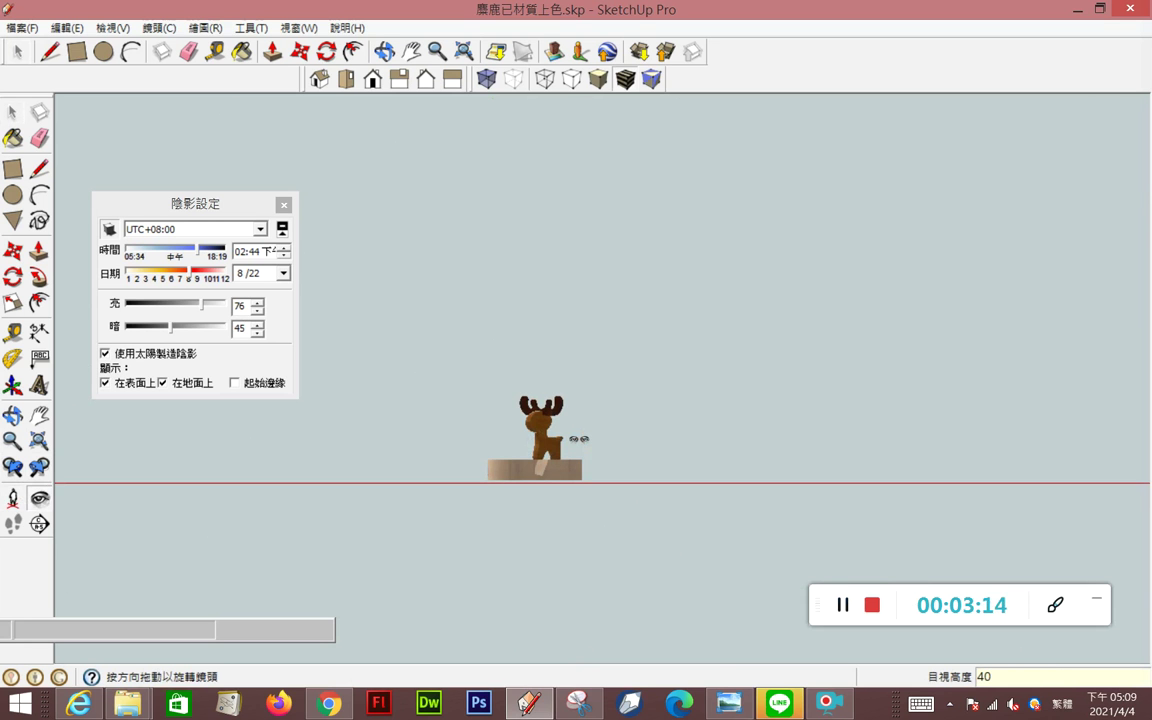
text(0)
key(Return)
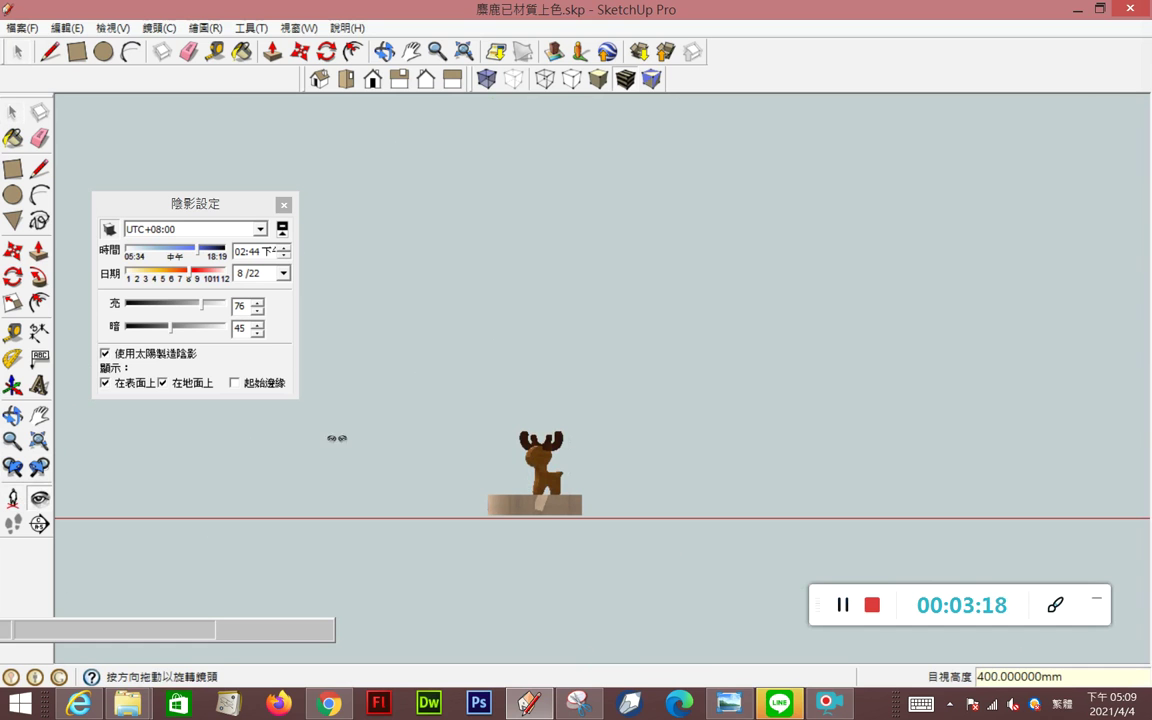
Switch the camera from parallel projection to perspective
click(12, 441)
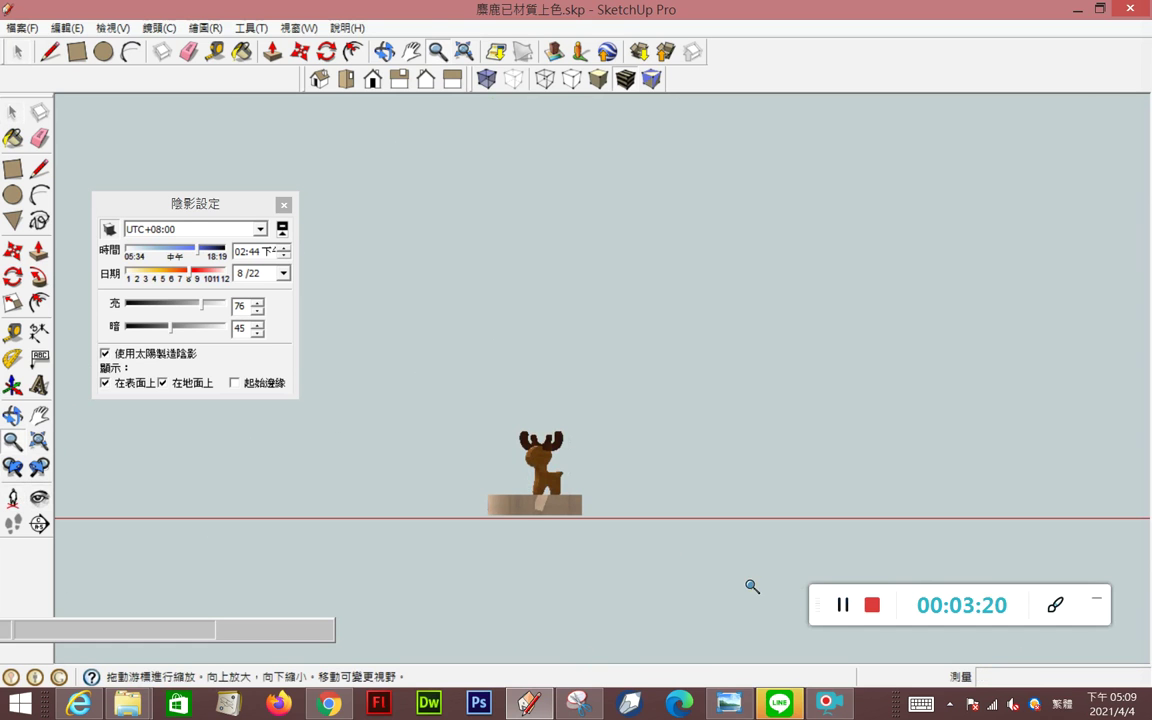
drag(458, 422, 499, 546)
drag(562, 456, 427, 581)
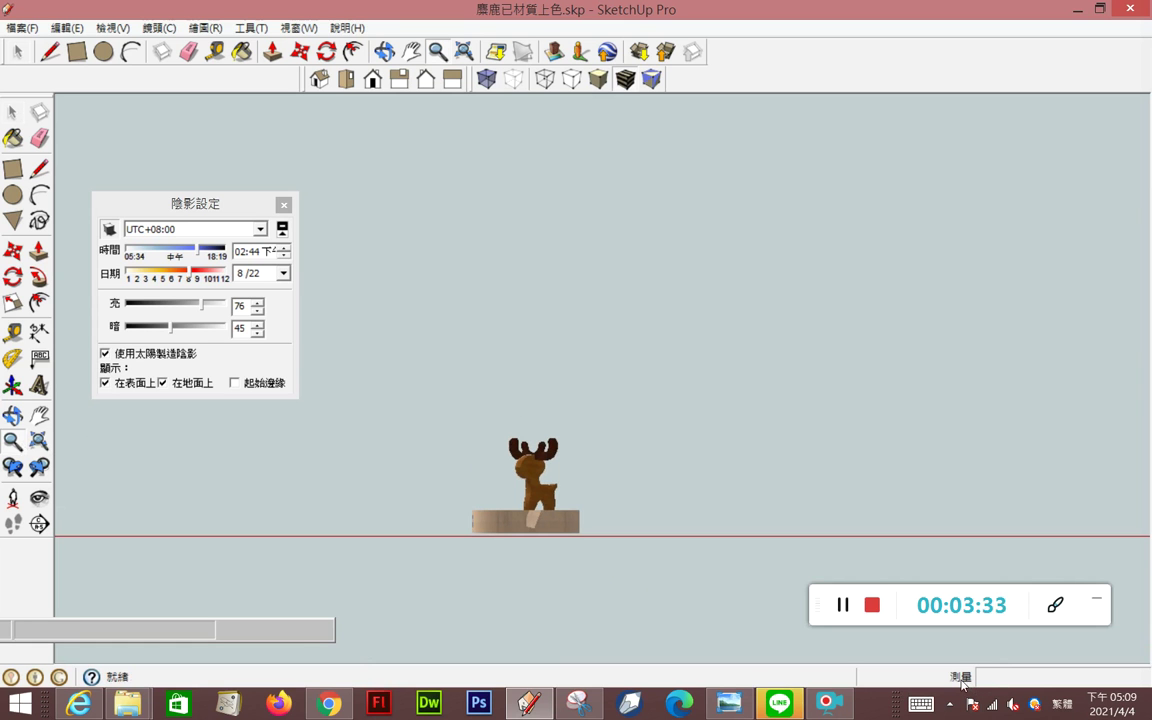
click(116, 28)
mouse_move(158, 28)
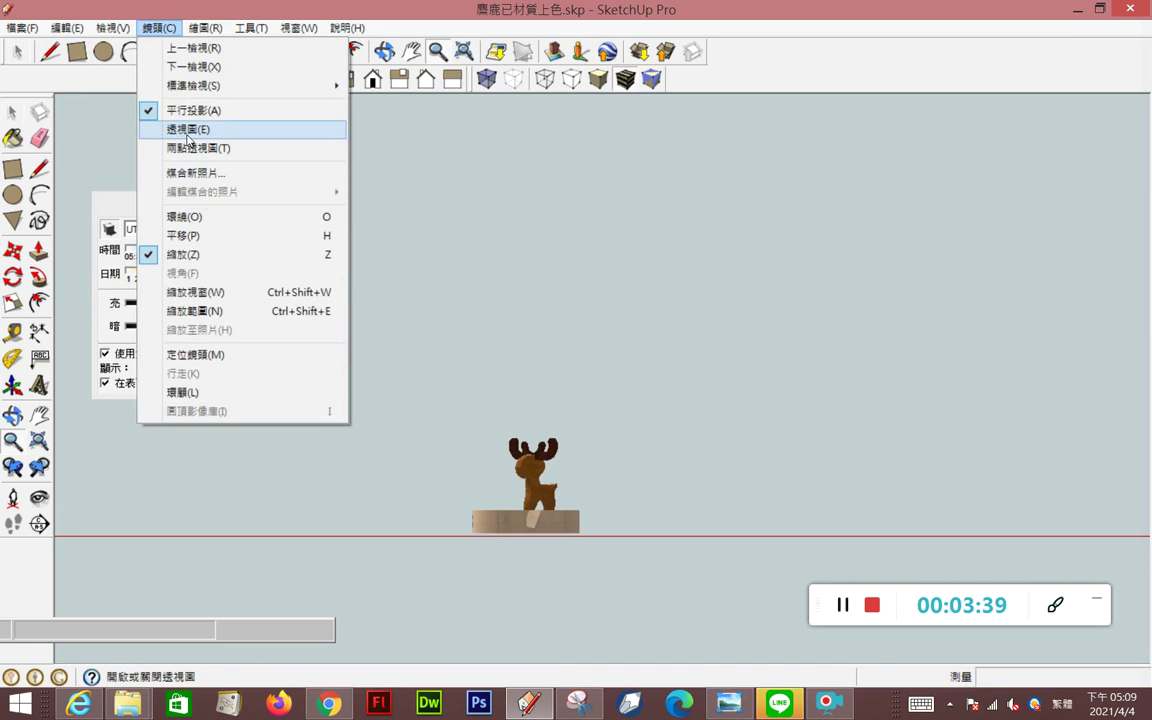
click(187, 140)
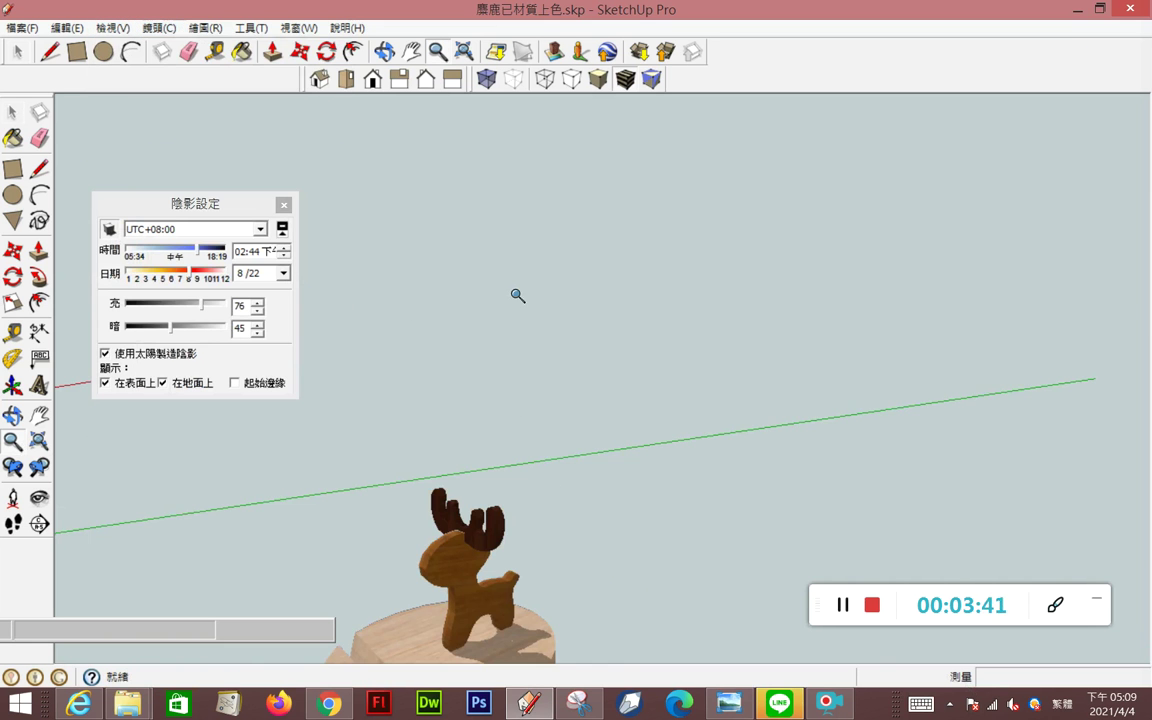
Set the camera's field of view to 120 degrees
drag(419, 419, 631, 523)
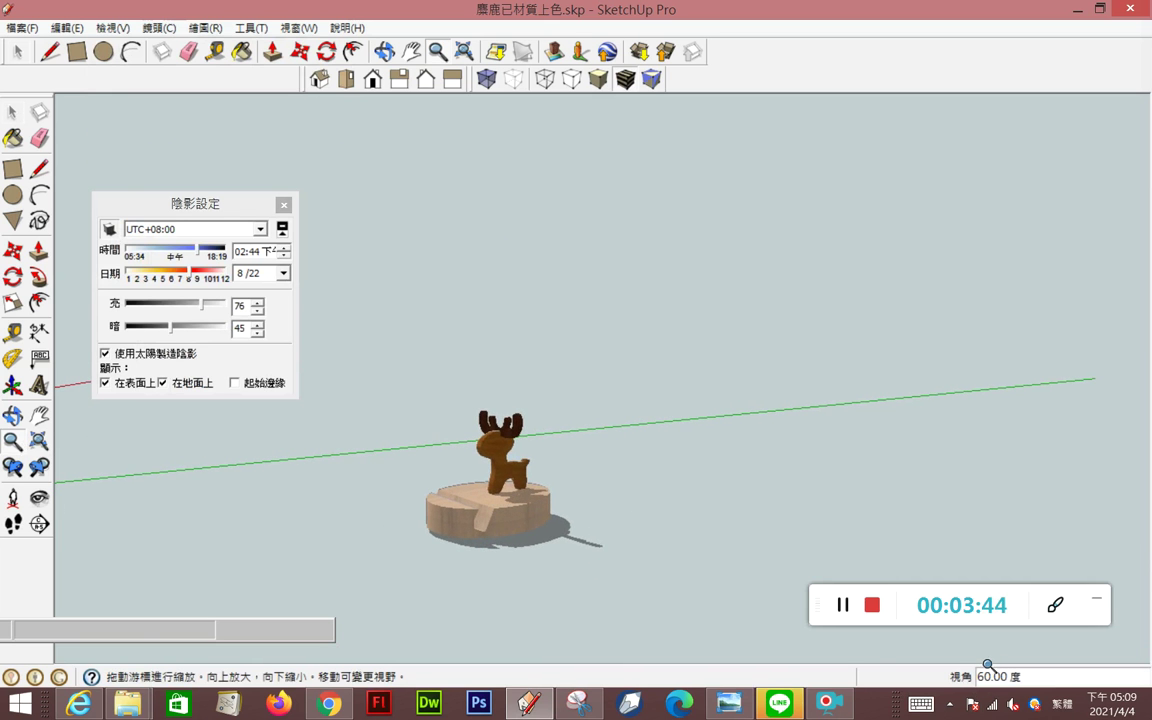
drag(497, 495, 411, 437)
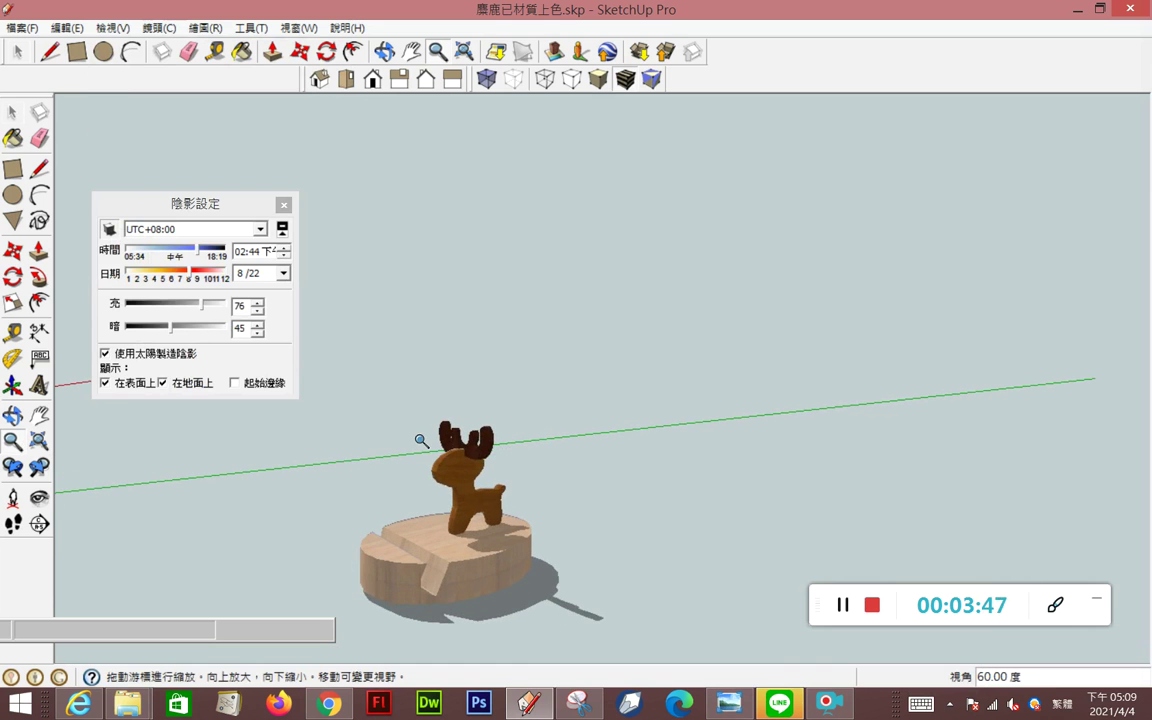
text(120)
key(Return)
Examine how the deer and base look from near and far with the wide field of view
drag(535, 461, 463, 262)
drag(419, 458, 551, 282)
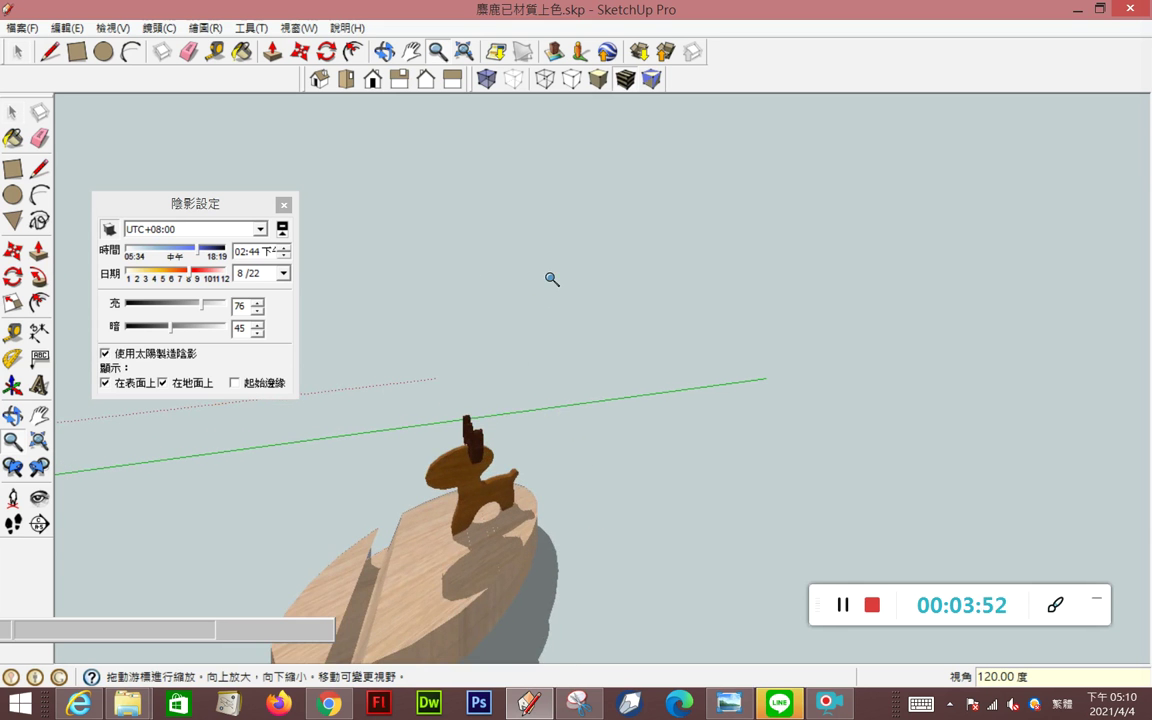
drag(340, 430, 480, 610)
drag(386, 553, 400, 600)
drag(383, 469, 545, 591)
drag(472, 489, 537, 563)
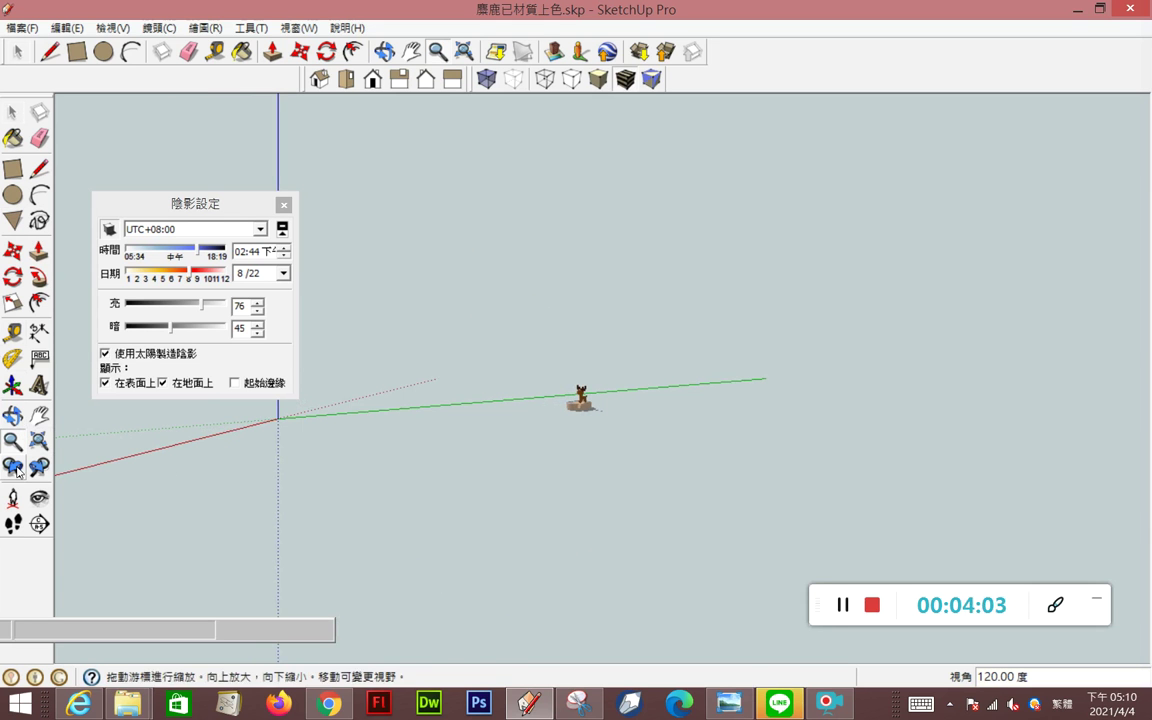
drag(368, 517, 553, 555)
drag(401, 466, 548, 571)
From the isometric view, place the camera on the ground near the deer and set its eye height to 300 mm
click(319, 79)
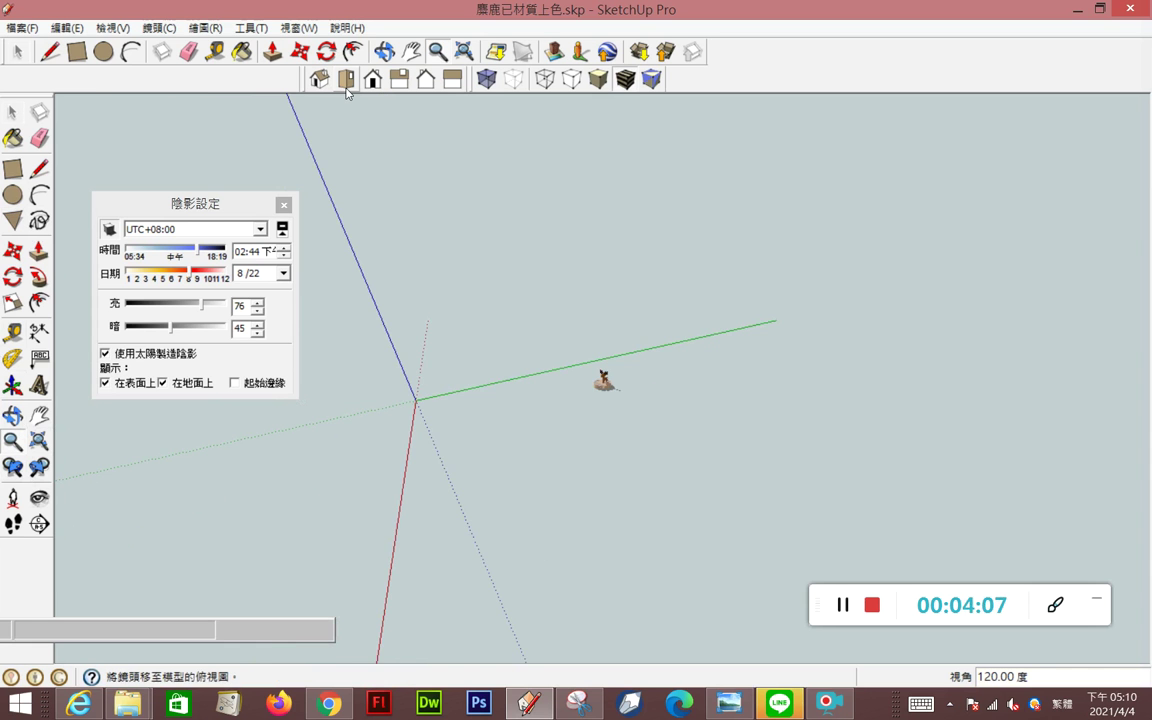
click(347, 88)
click(318, 86)
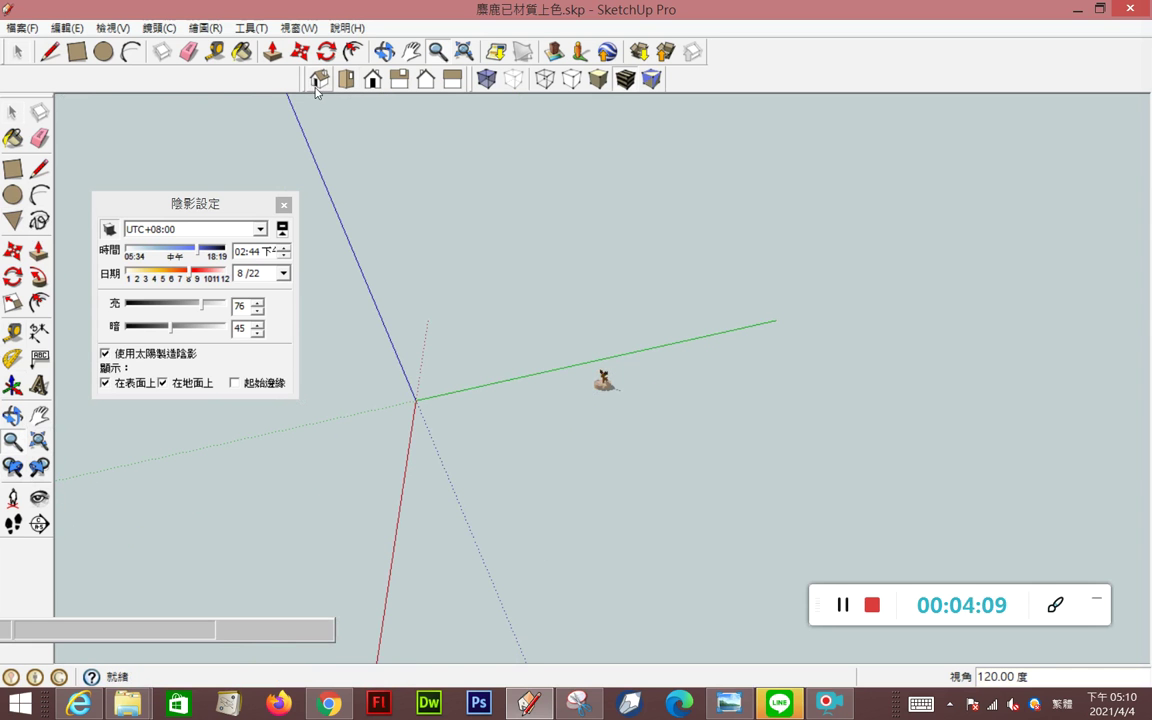
click(17, 502)
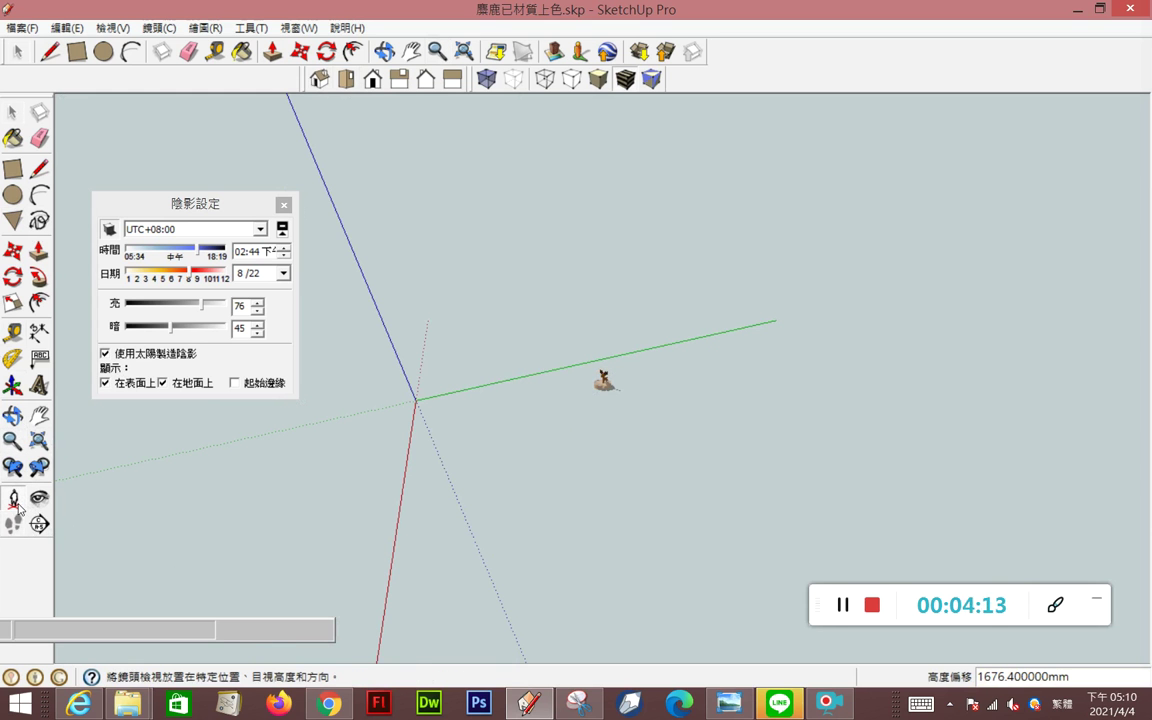
drag(617, 558, 617, 568)
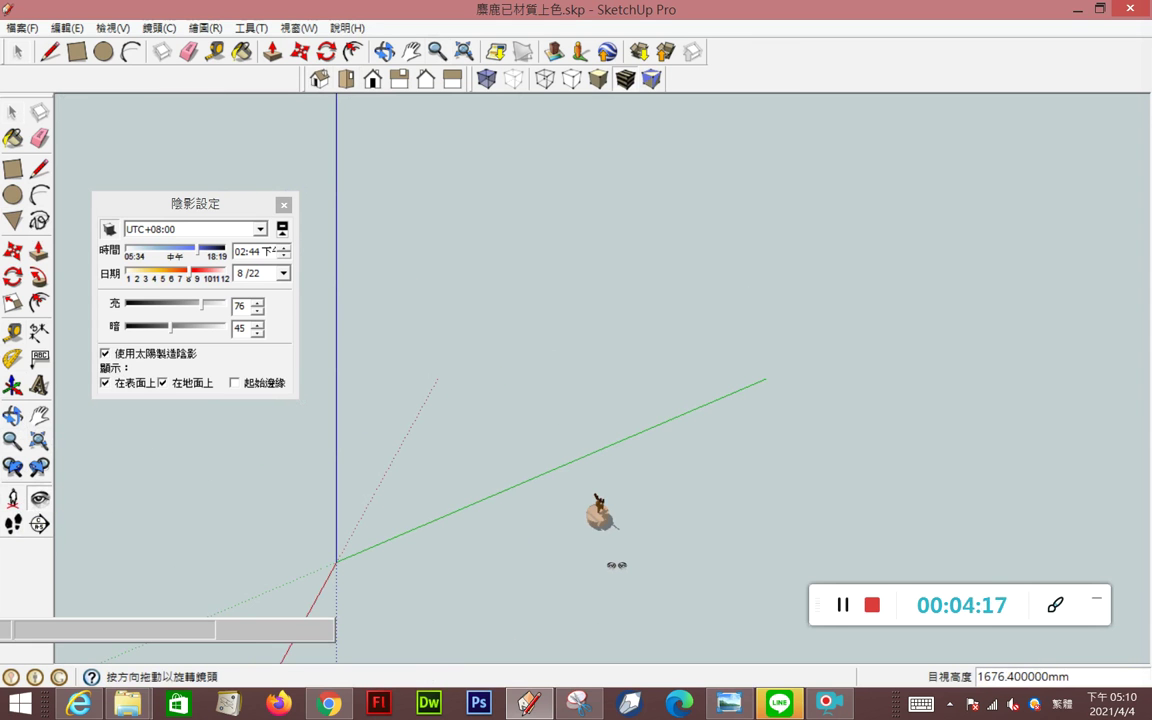
text(300)
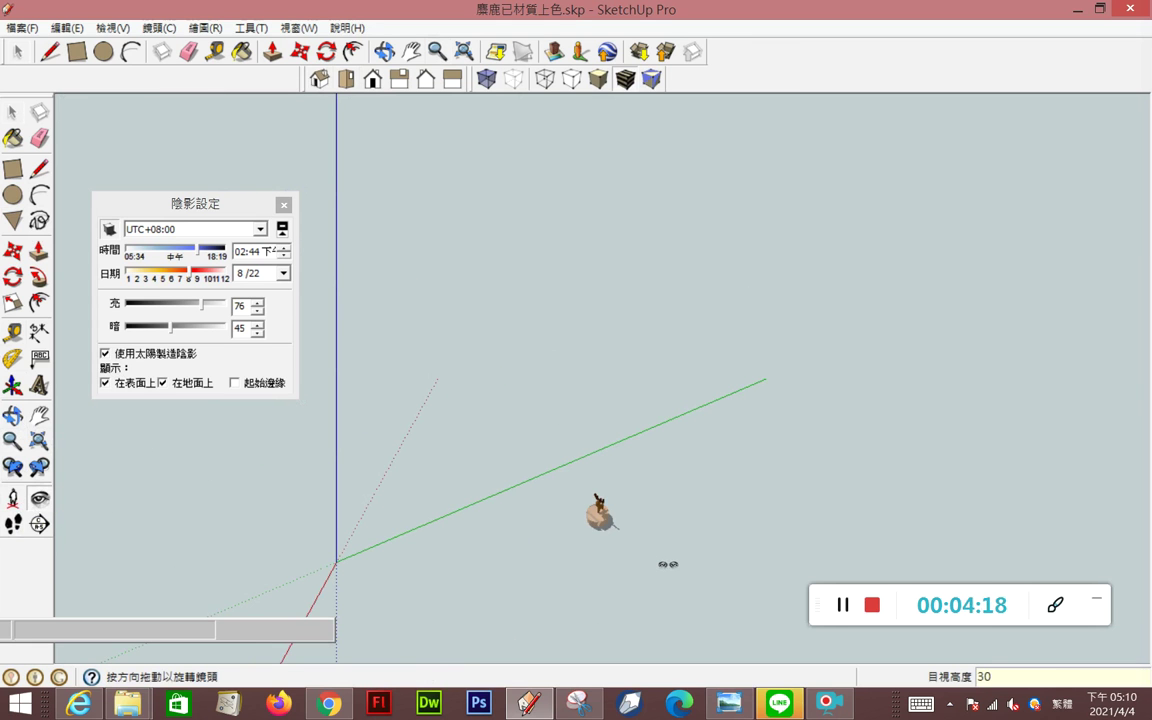
key(Return)
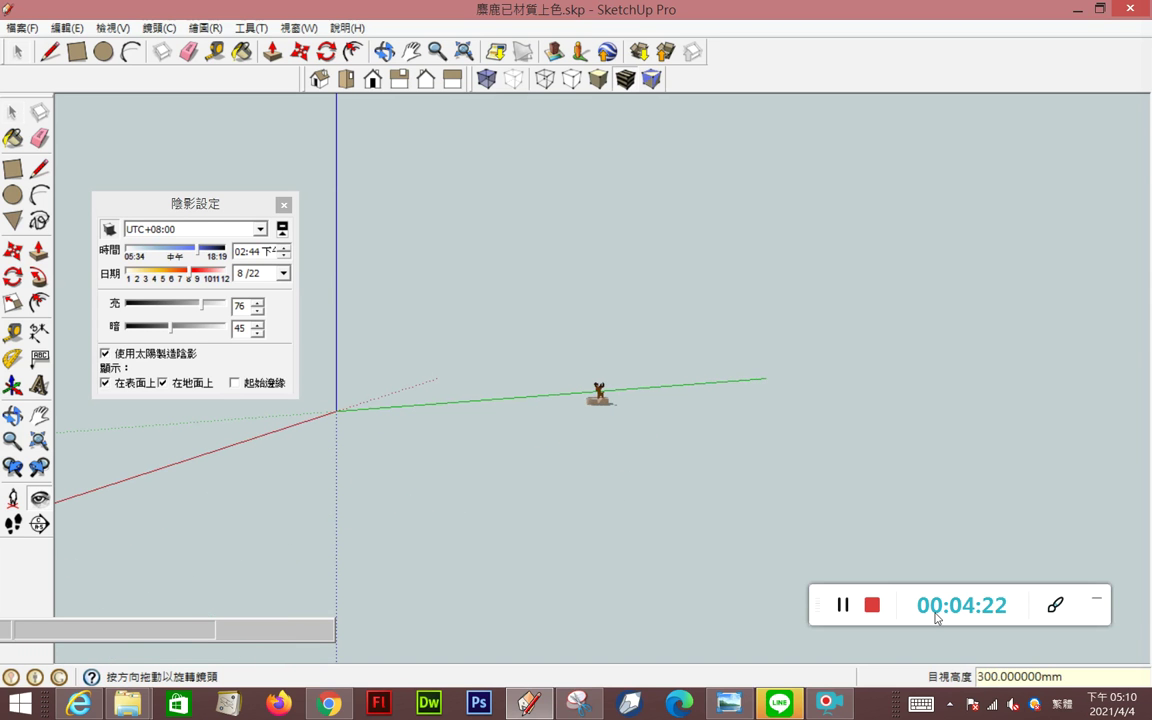
Try fields of view of 20 and 60 degrees for the camera, and return it to 120 degrees
click(12, 440)
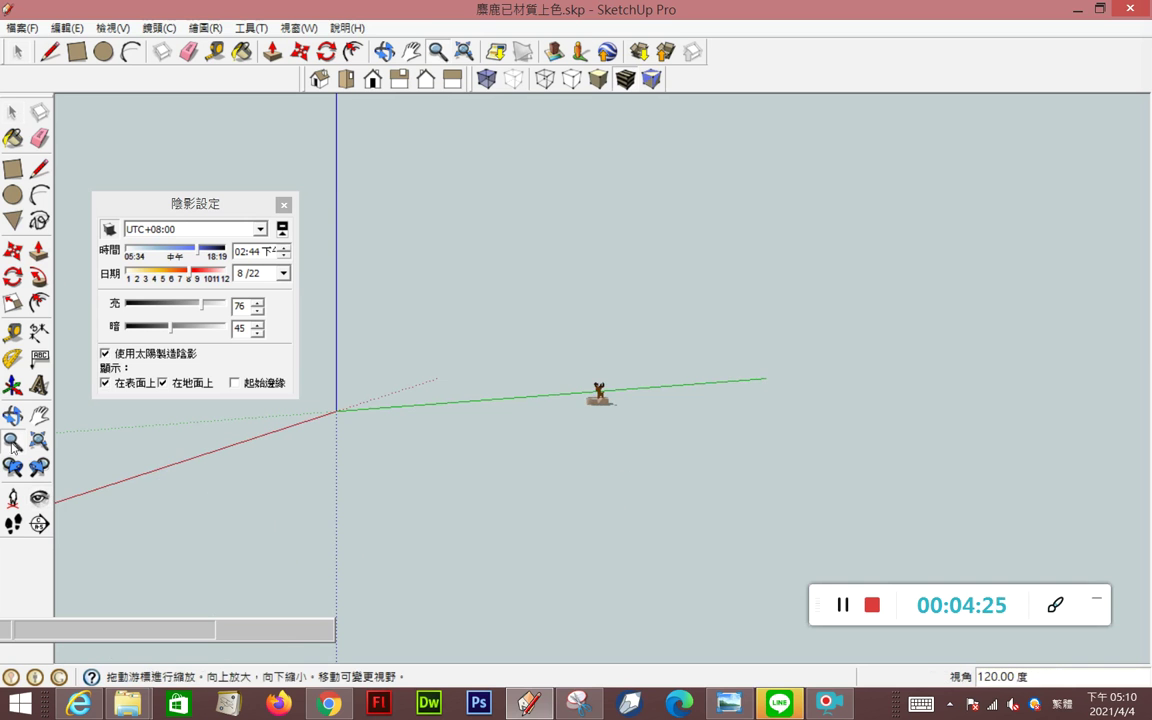
text(20)
key(Return)
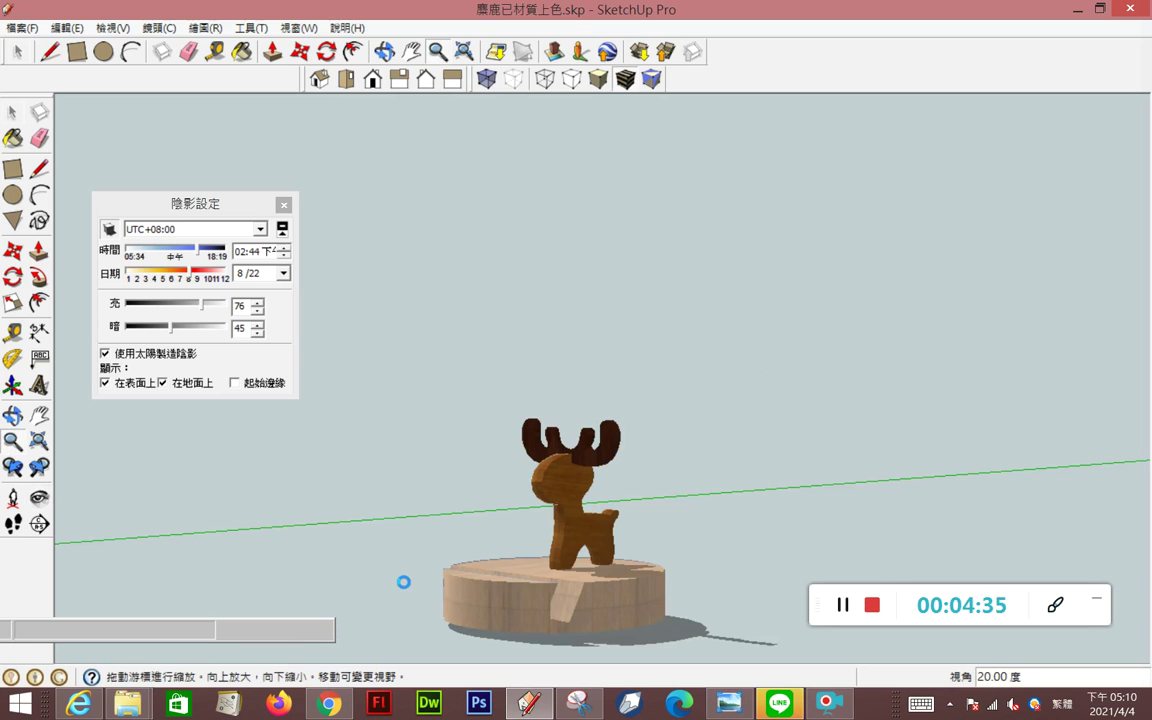
text(60)
key(Return)
text(120)
key(Return)
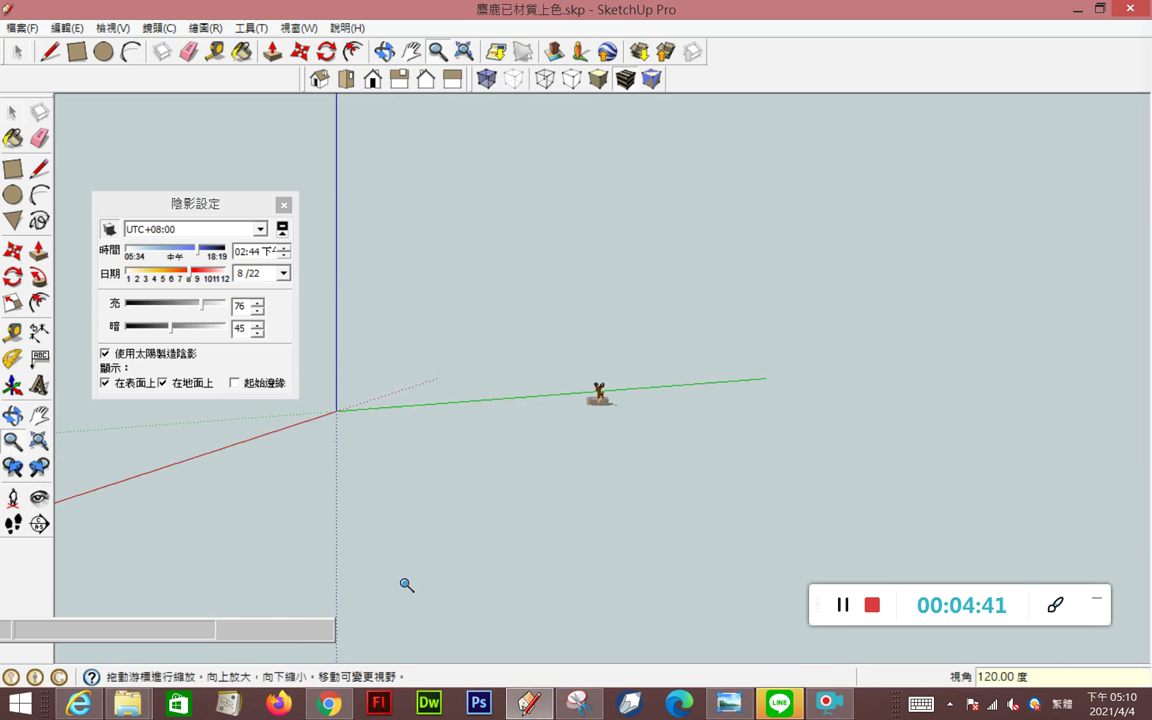
From the top view, place the camera on the ground near the deer and set its eye height to 200 mm
click(13, 497)
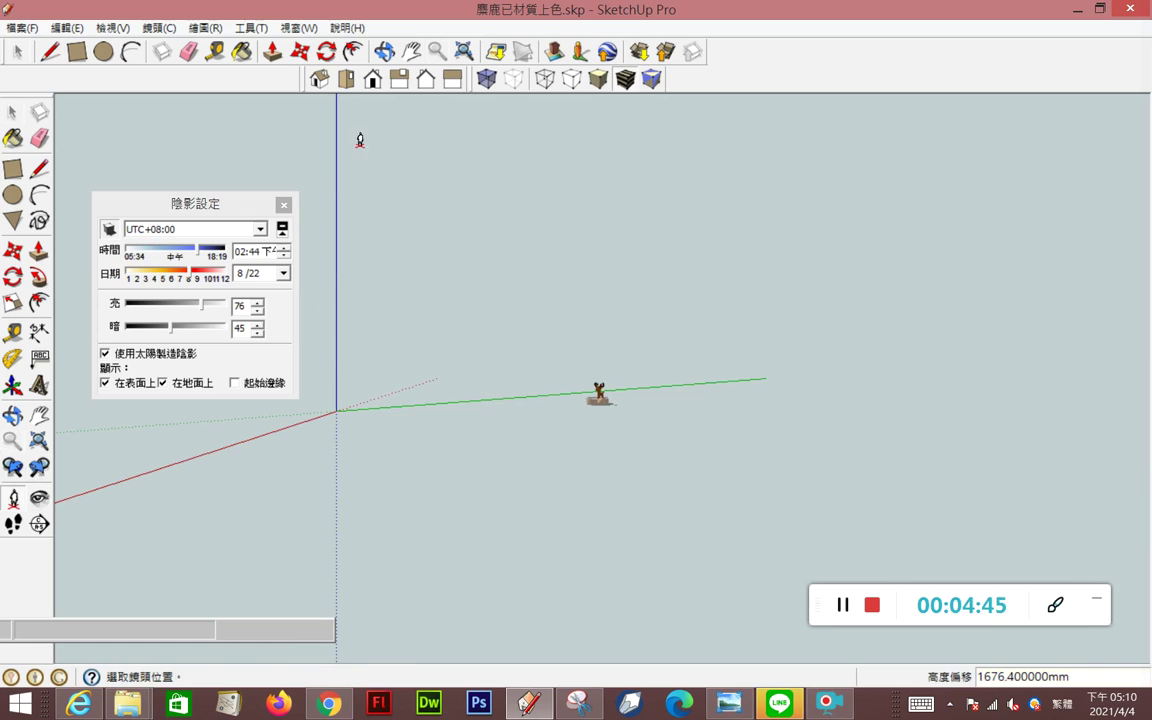
click(346, 80)
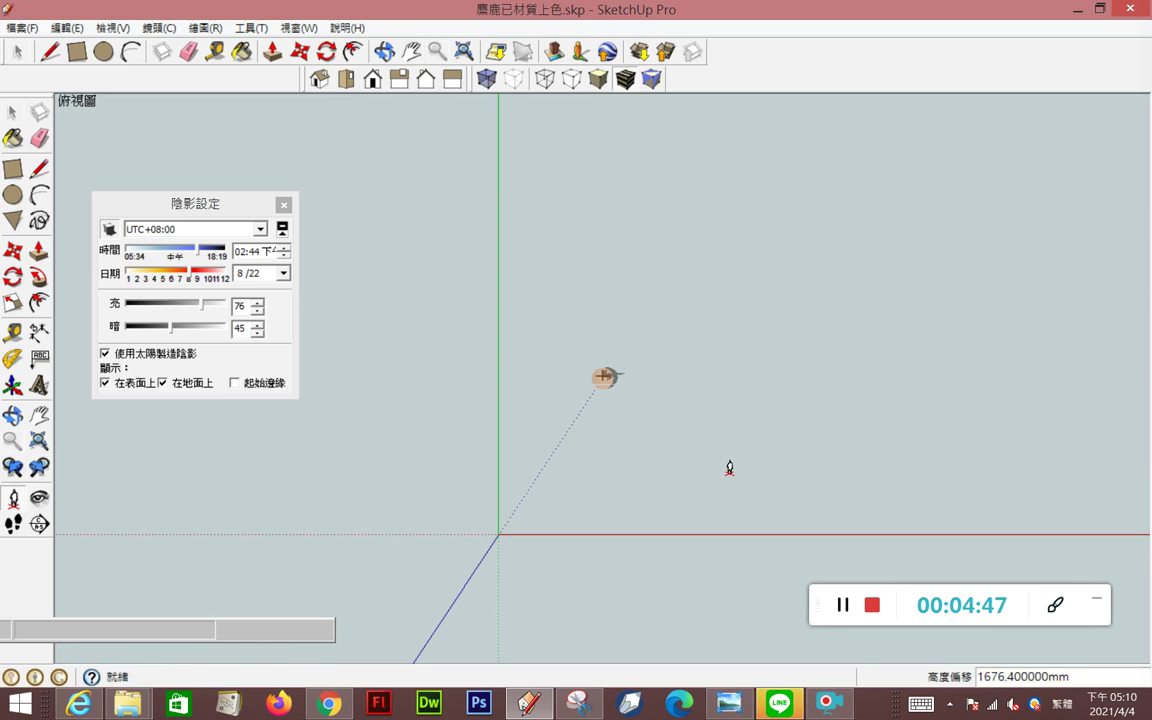
click(635, 430)
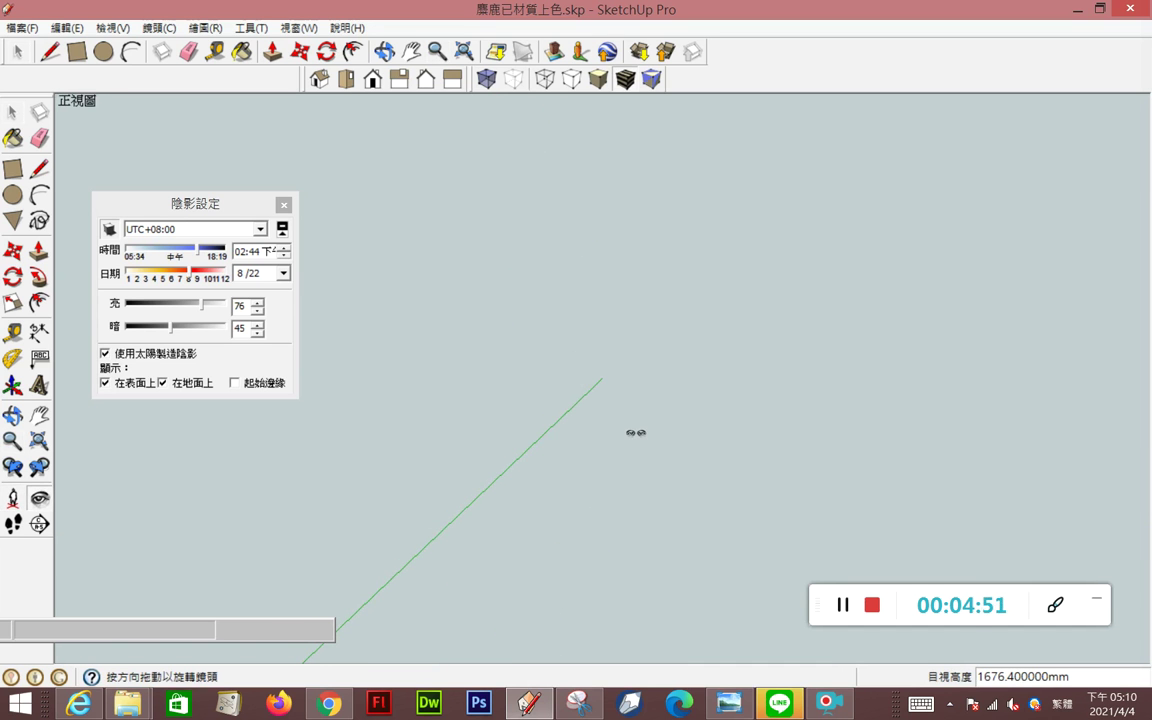
text(200)
key(Return)
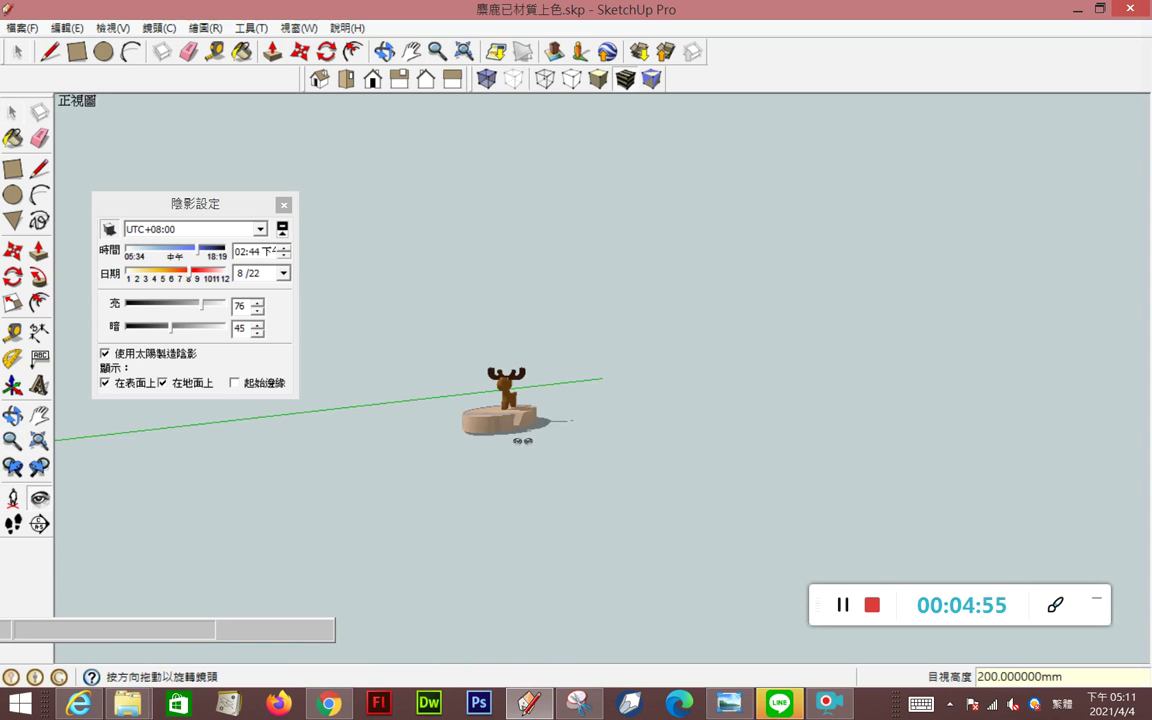
Try an eye height of 300 mm for the camera, and return it to 200 mm
text(300)
key(Return)
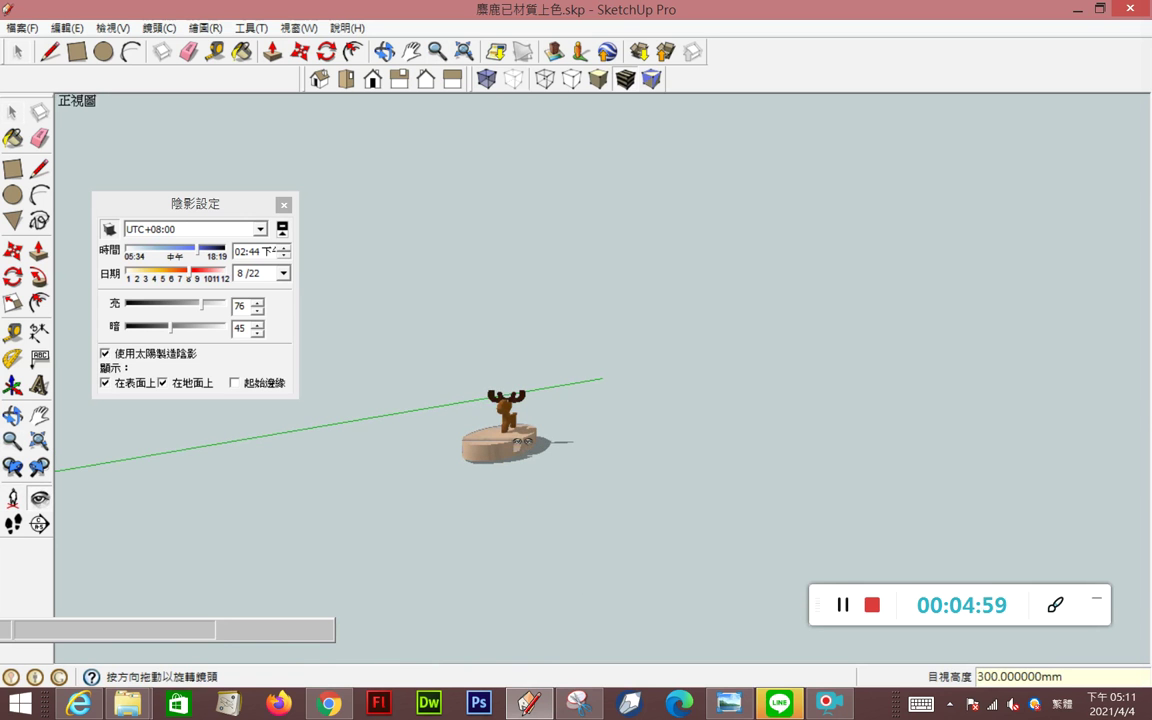
text(200)
key(Return)
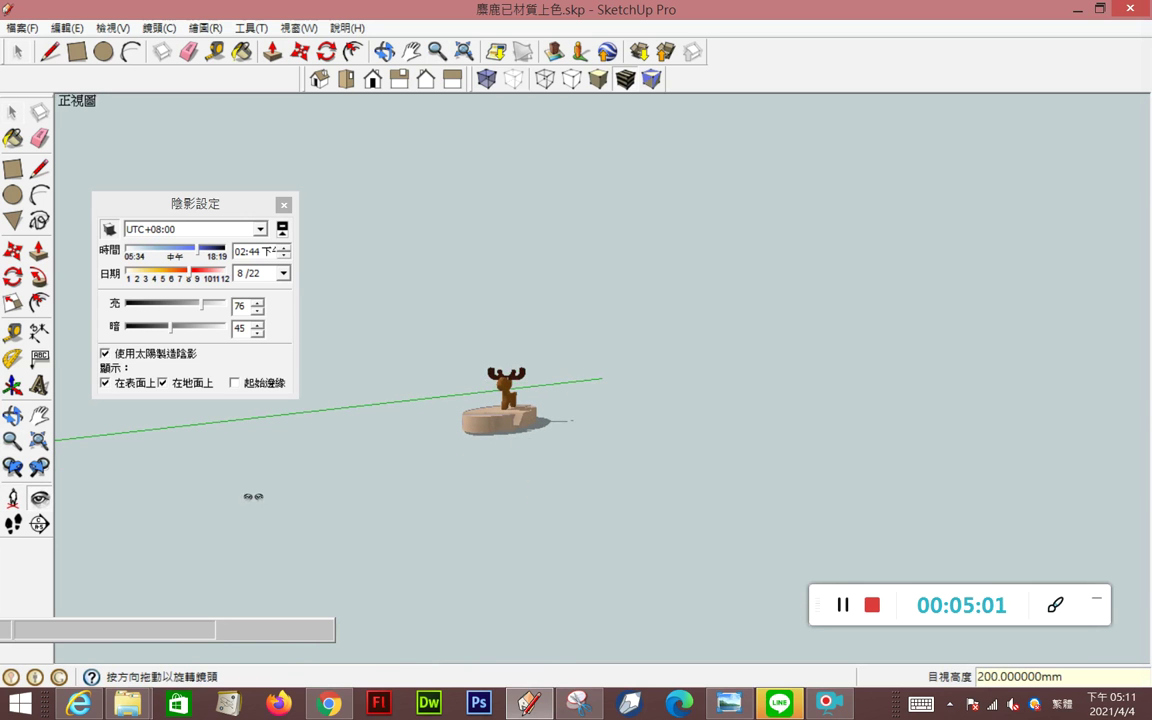
Set the camera's field of view to 30 degrees and look around until the deer and its base are centred
click(12, 440)
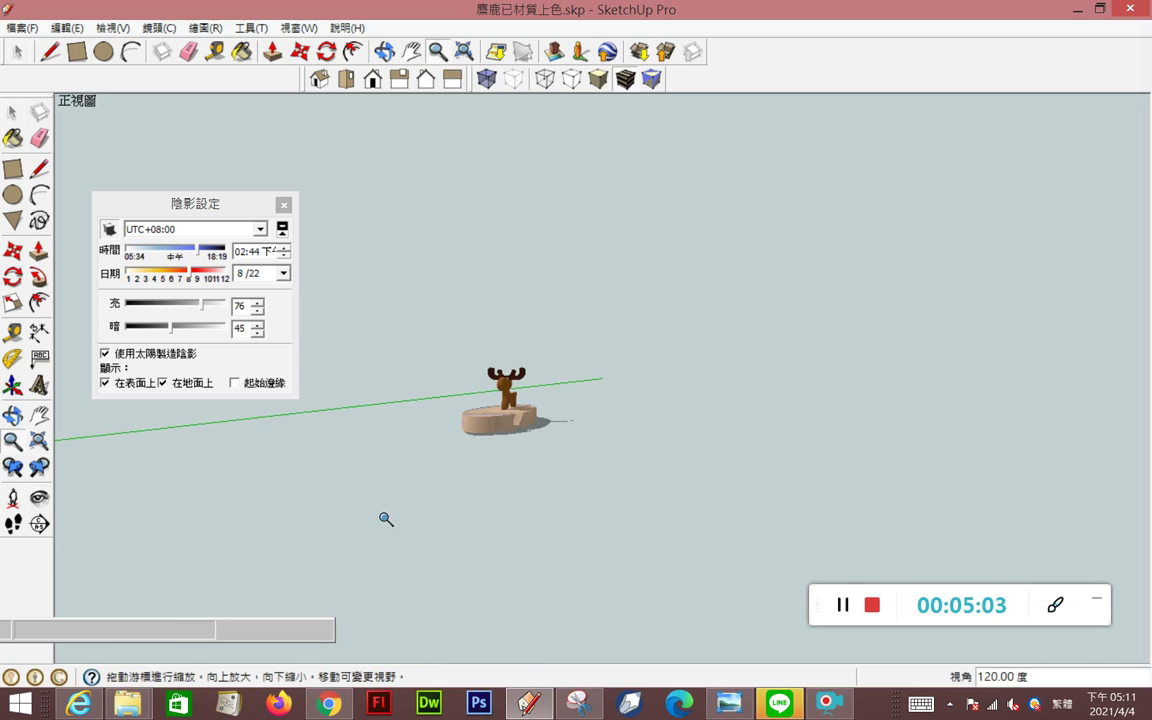
text(3)
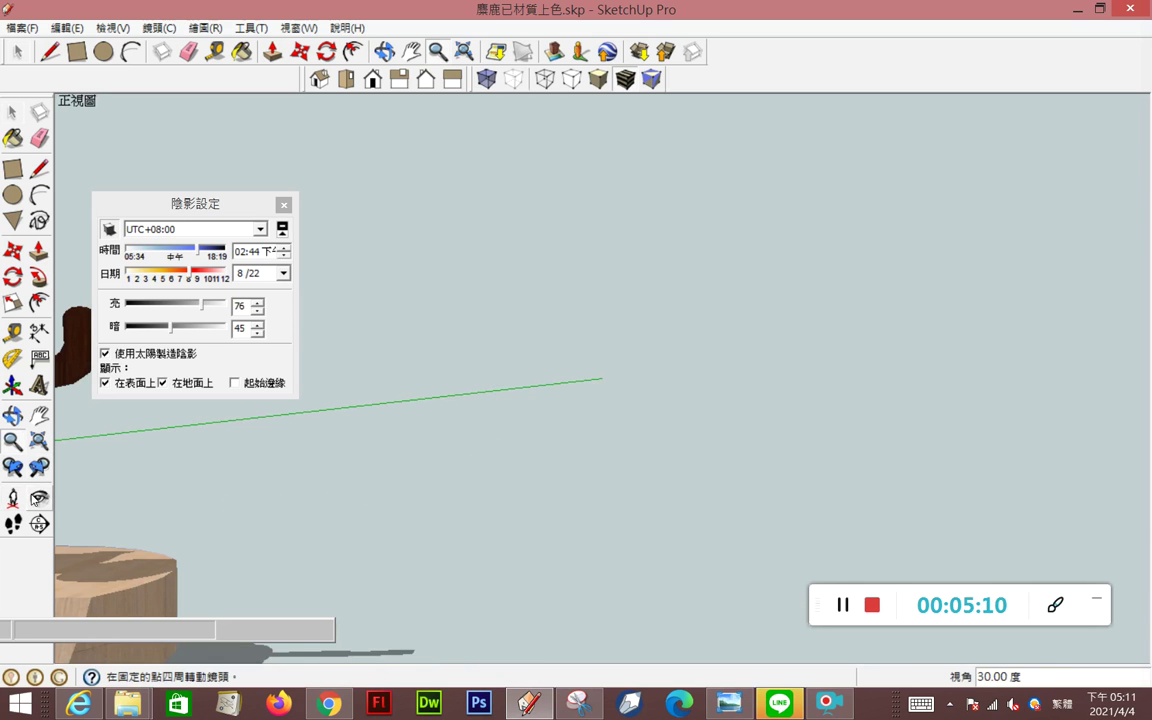
click(36, 497)
drag(190, 495, 154, 540)
drag(442, 545, 442, 470)
Try a height offset of 200 mm for the Position Camera tool, and set it to 300 mm
click(13, 497)
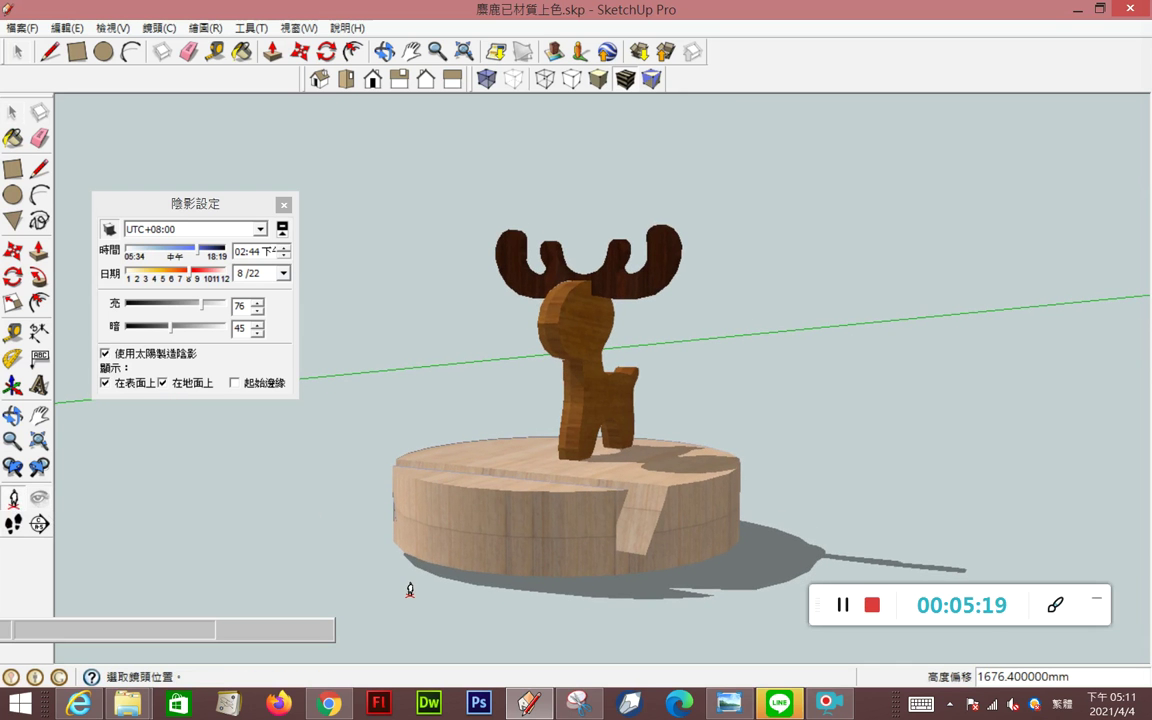
text(200)
key(Return)
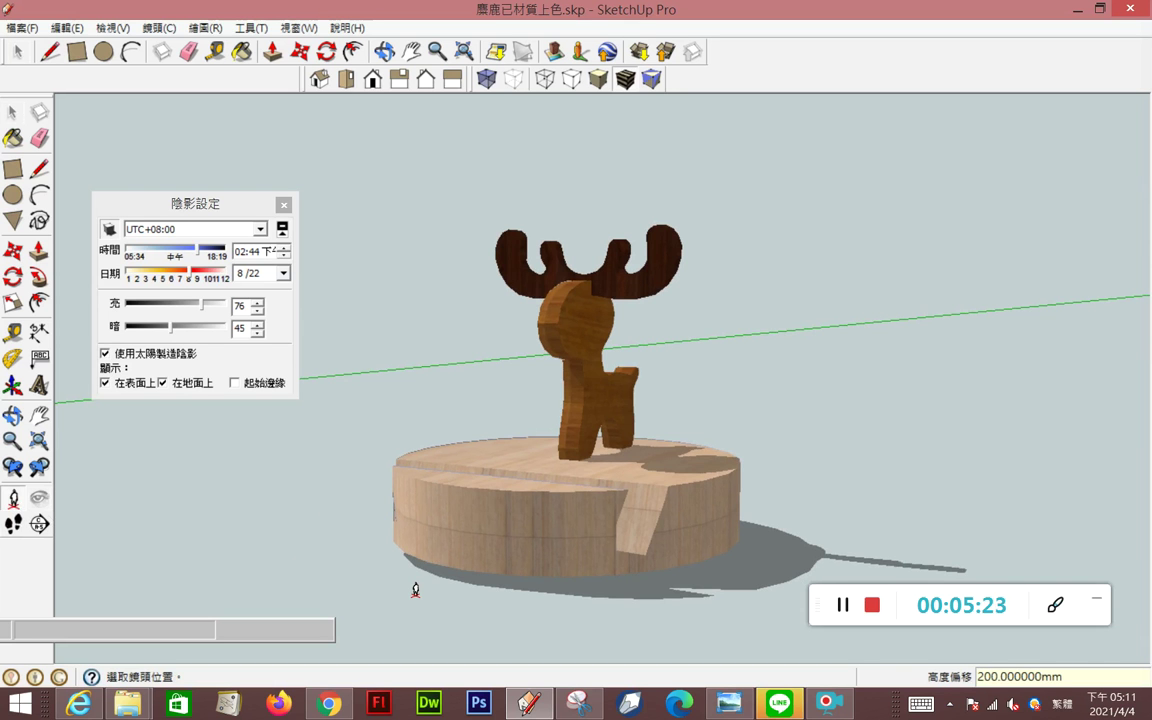
text(300)
key(Return)
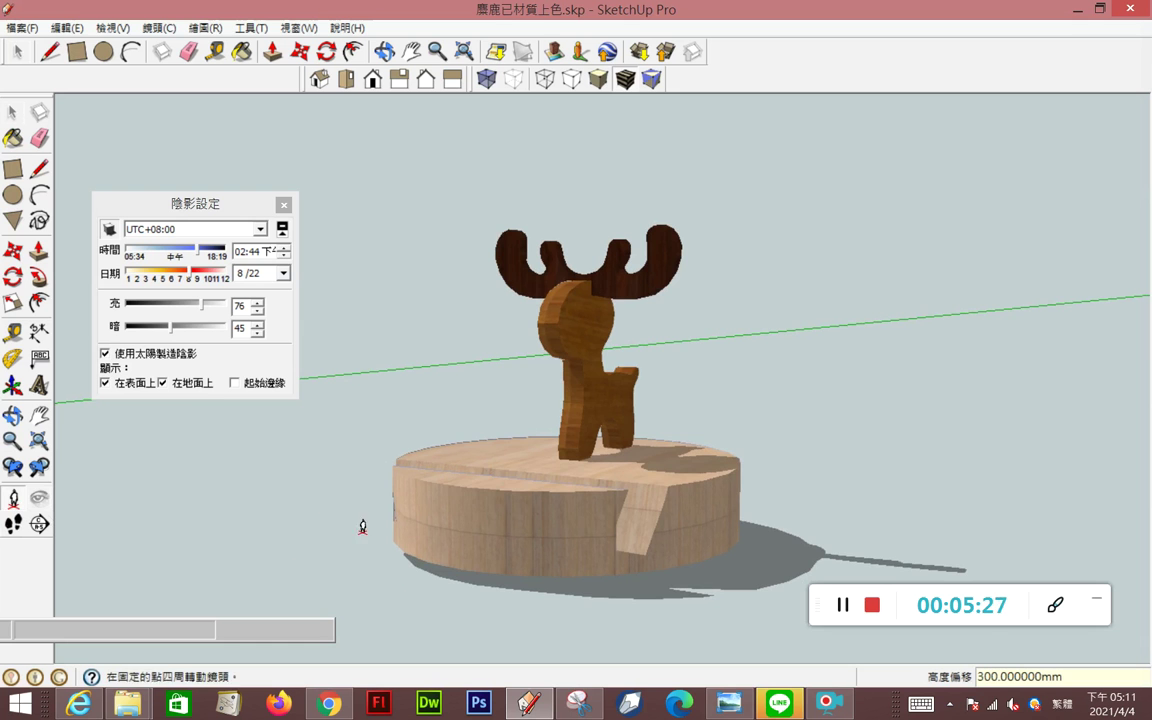
Save the current view of the deer and base as a new scene without saving the style changes
scroll(451, 481, down, 1)
scroll(394, 476, down, 1)
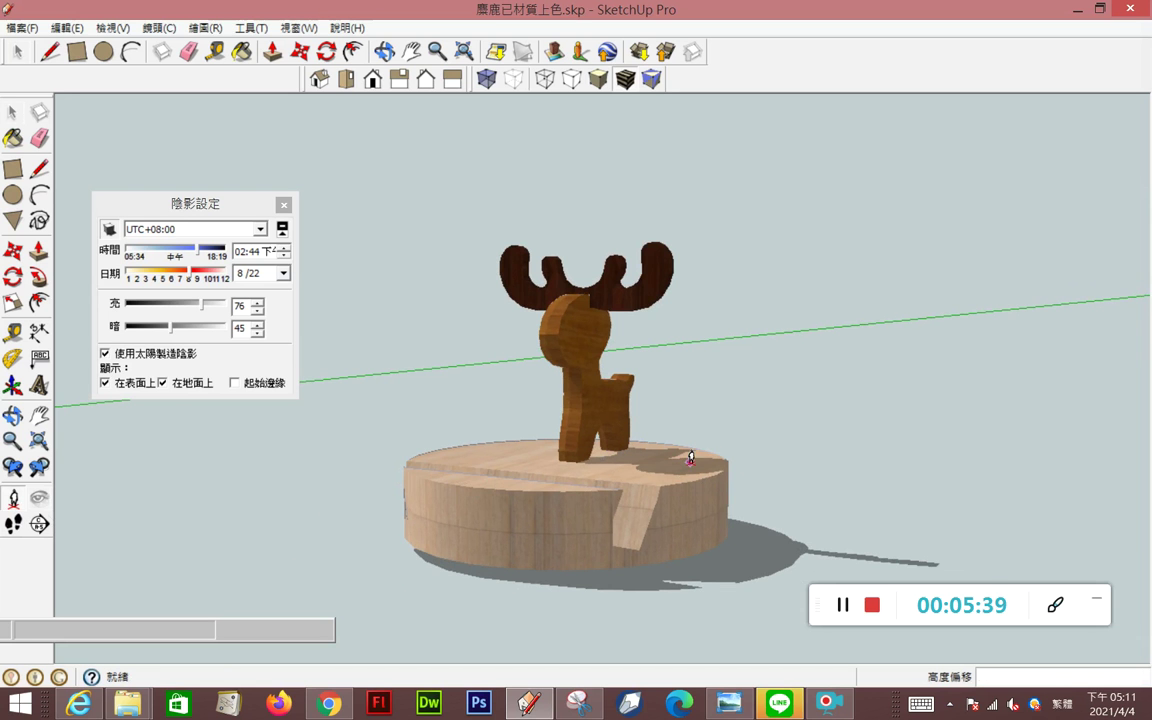
click(298, 29)
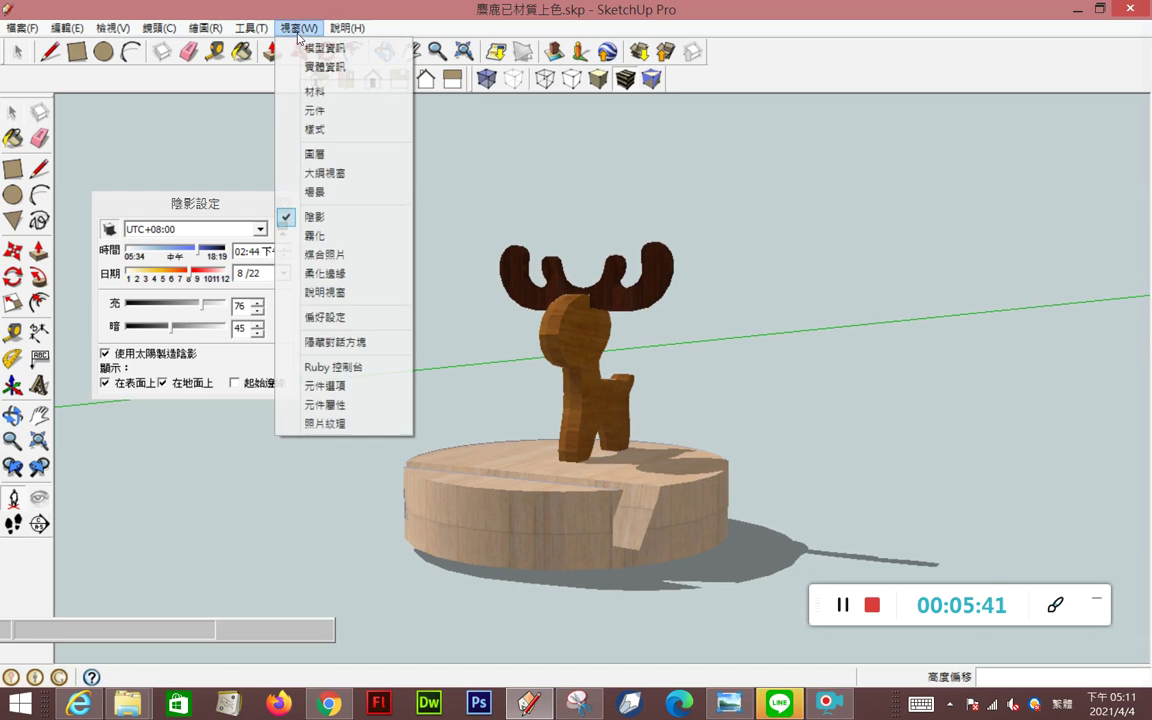
click(318, 192)
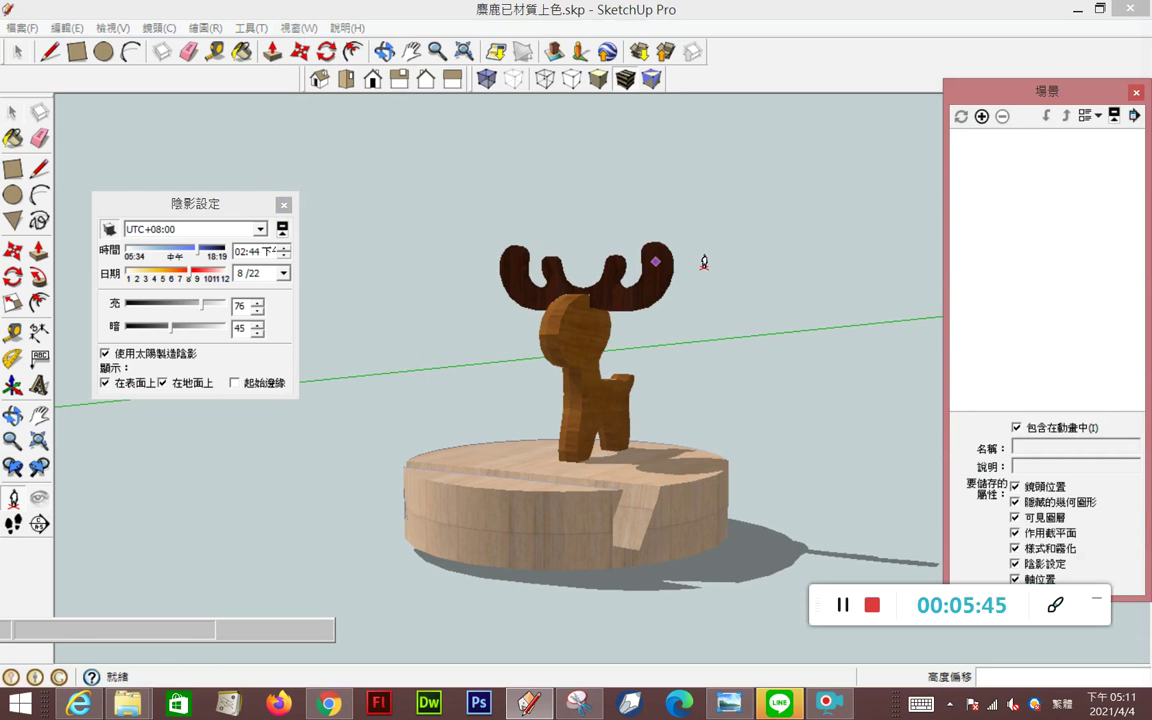
click(982, 117)
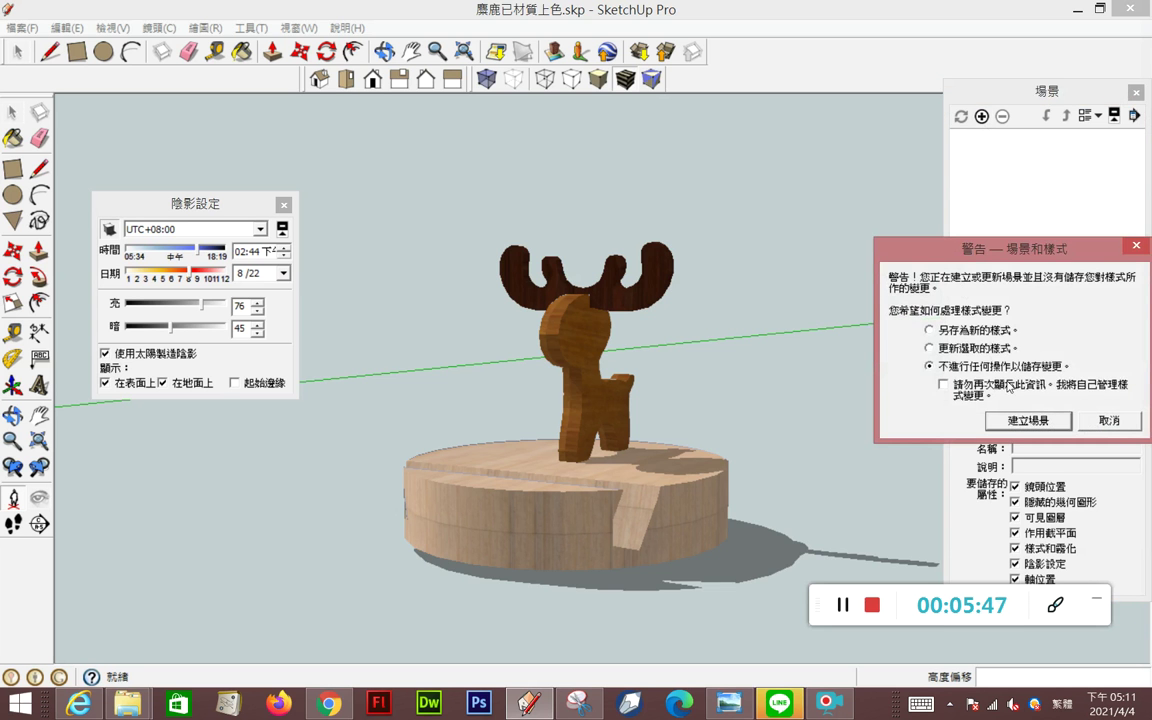
click(1028, 420)
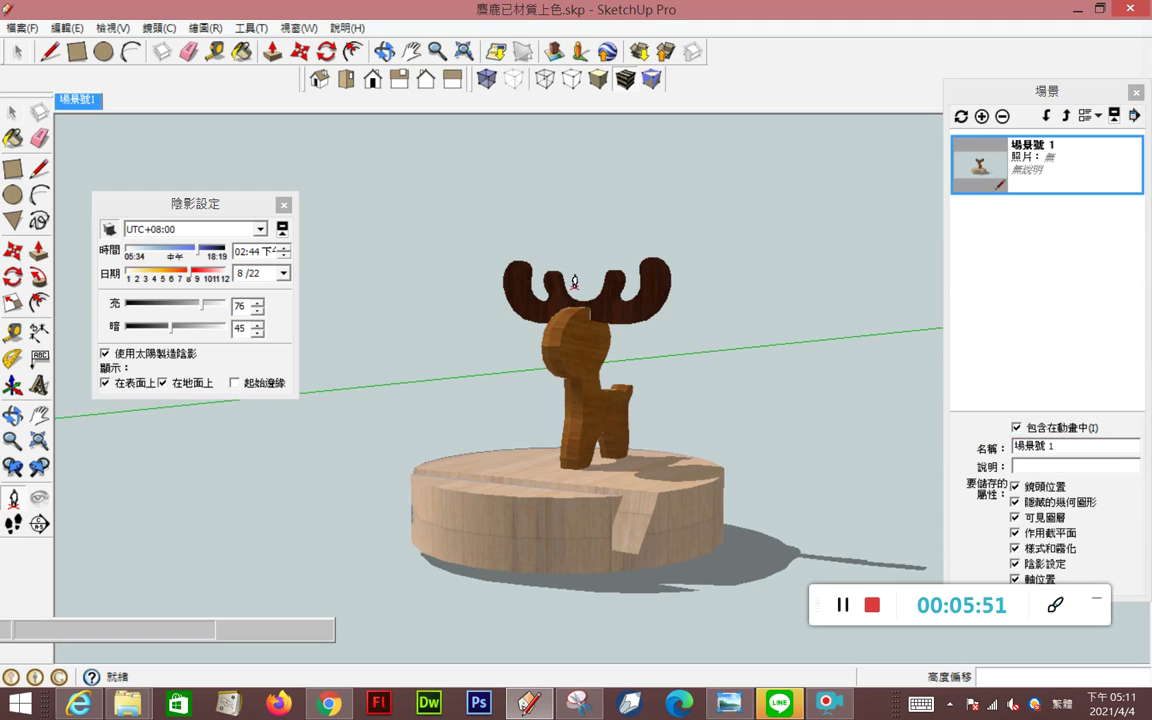
From the top view, place the camera in front of the base, lower its eye height to 100 mm and turn it towards the deer
click(348, 80)
scroll(550, 260, down, 5)
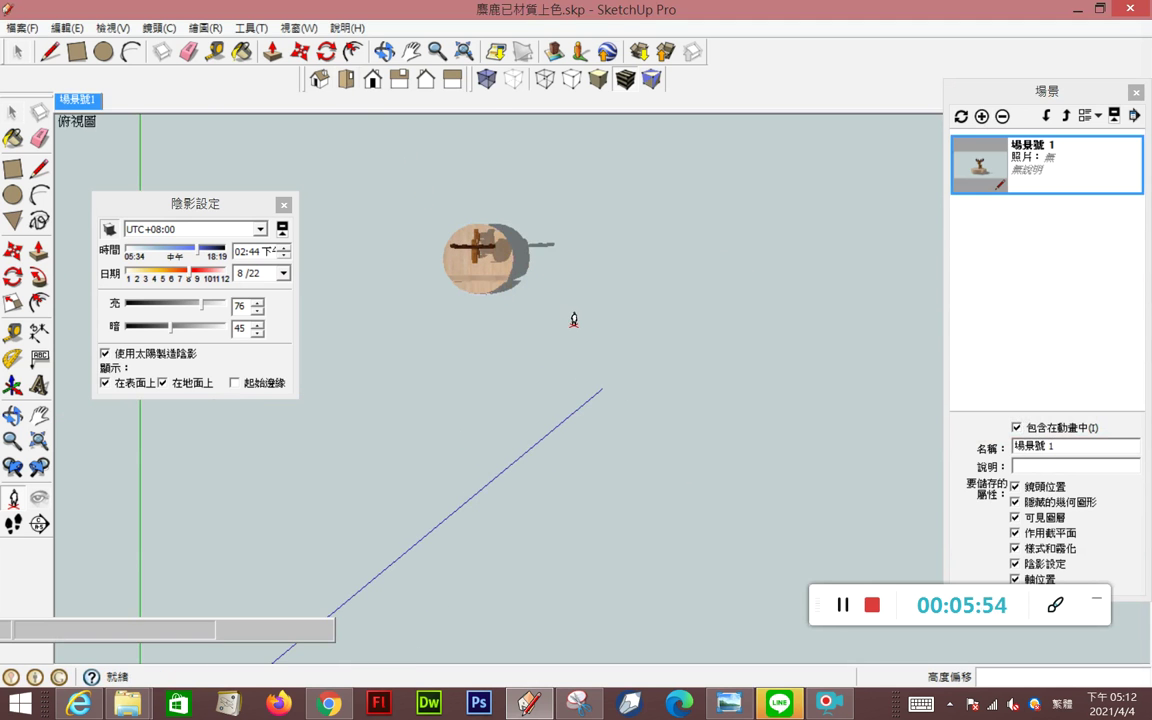
scroll(573, 320, down, 2)
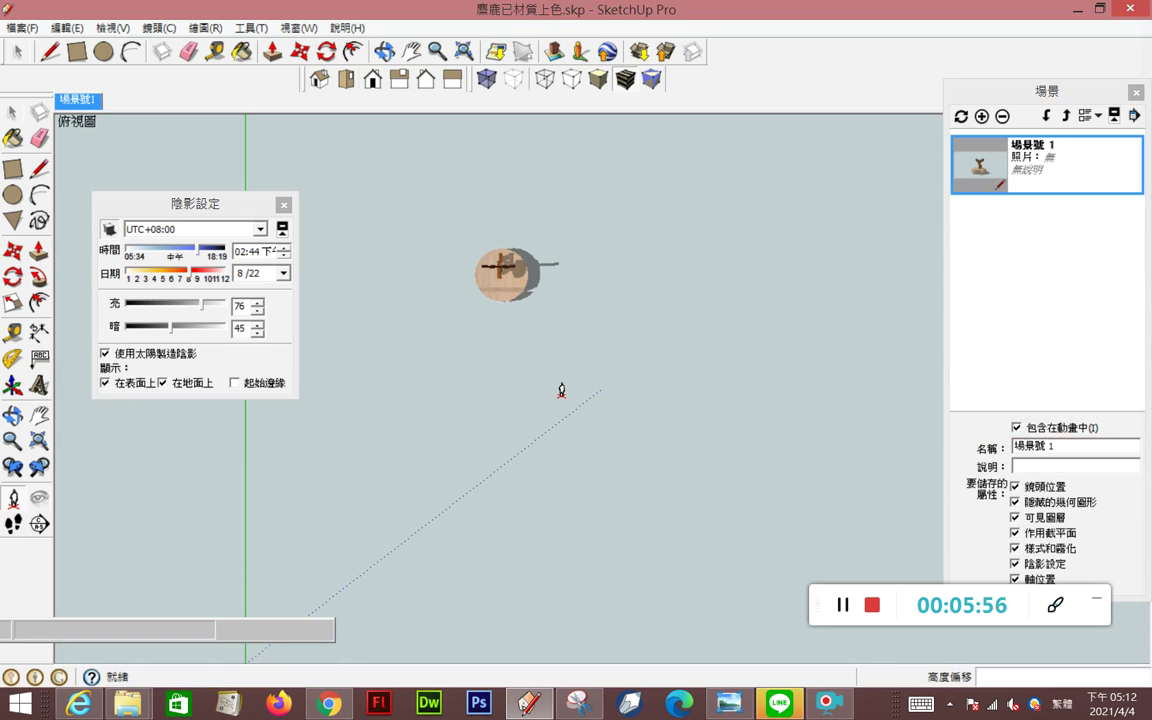
click(547, 378)
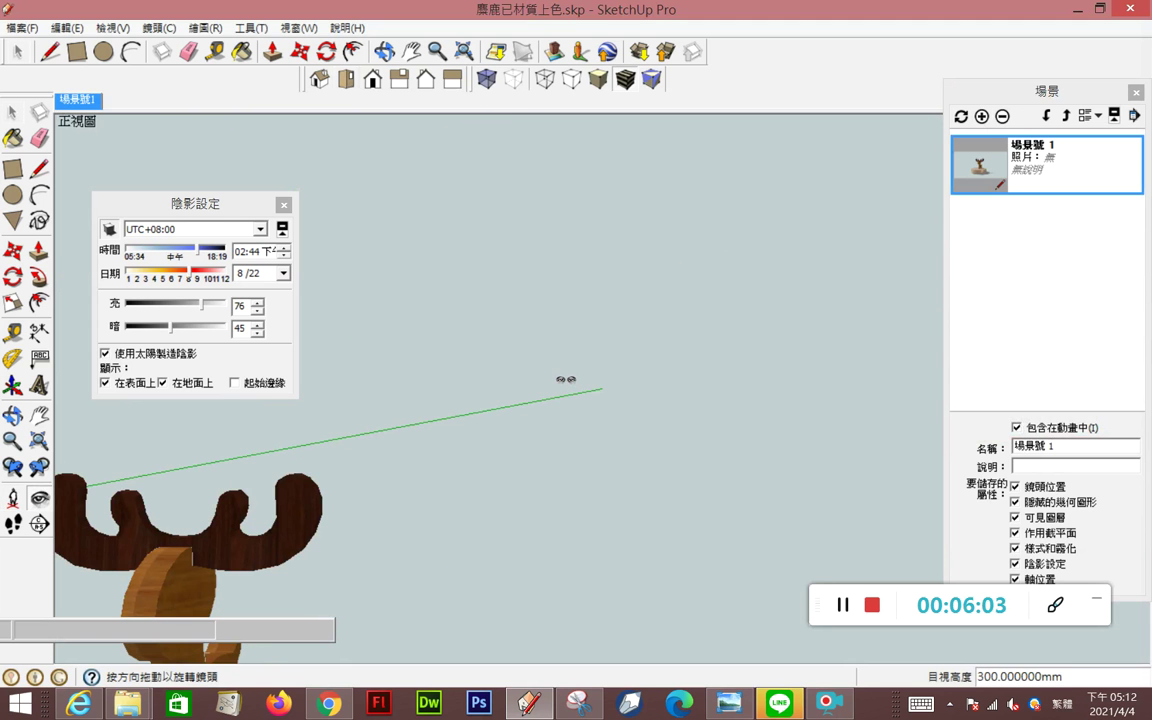
scroll(566, 379, down, 3)
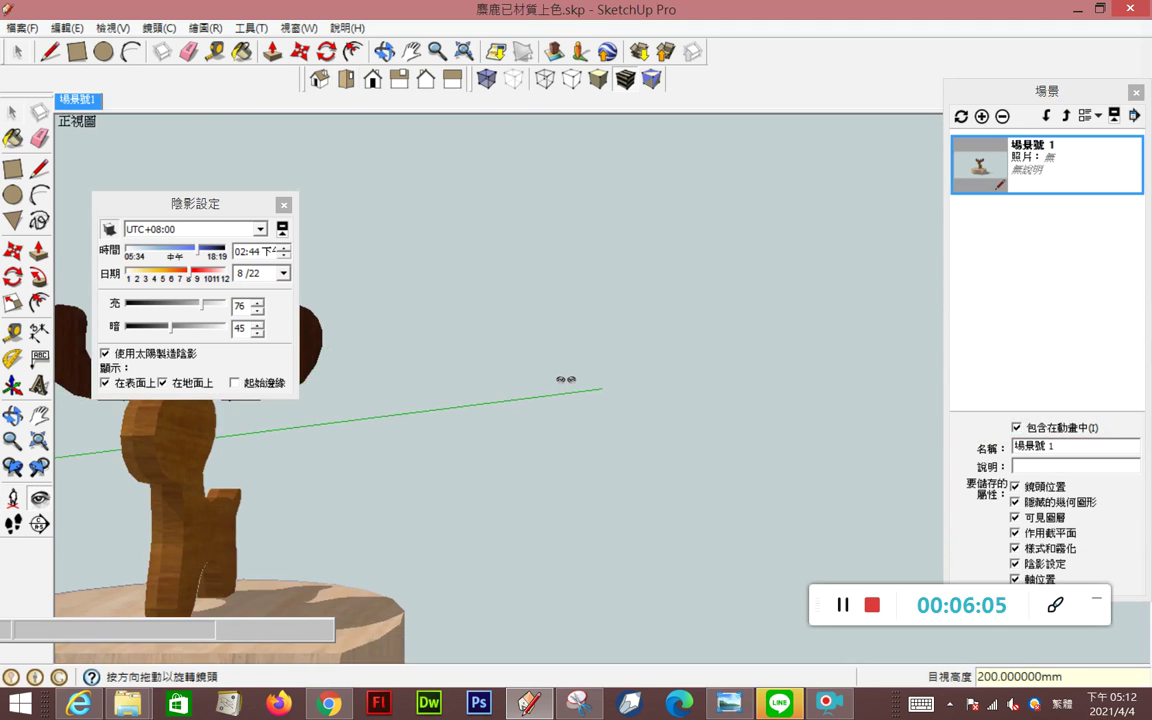
scroll(566, 379, down, 3)
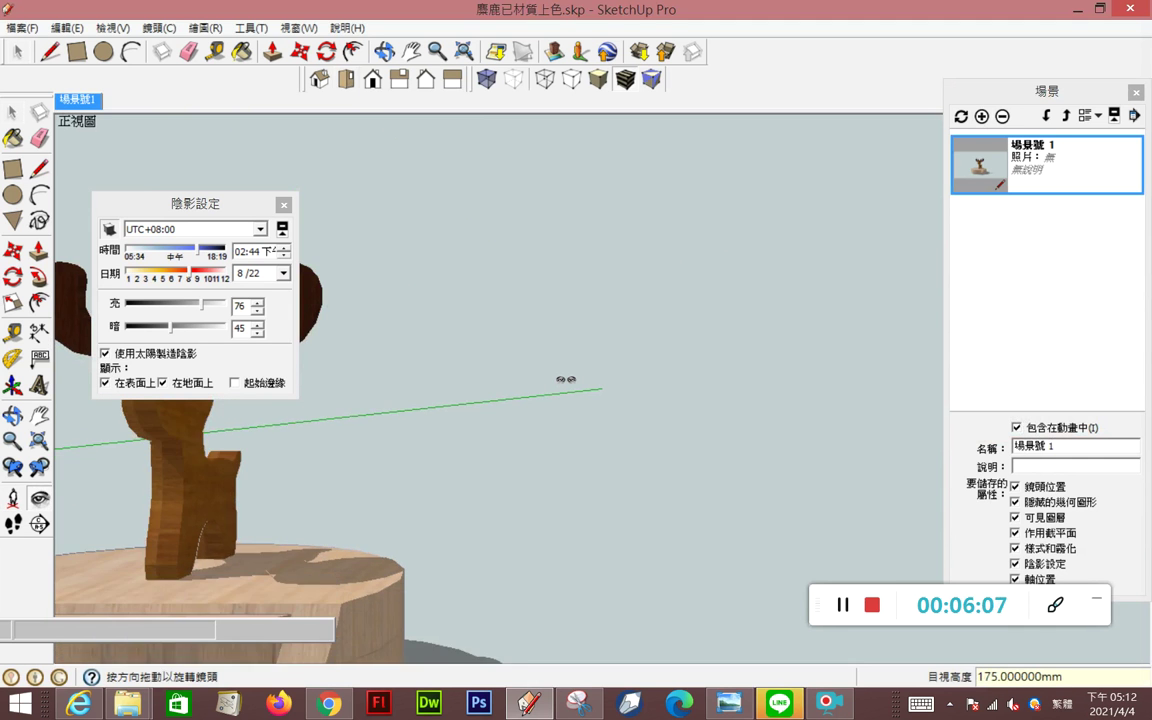
drag(386, 383, 213, 377)
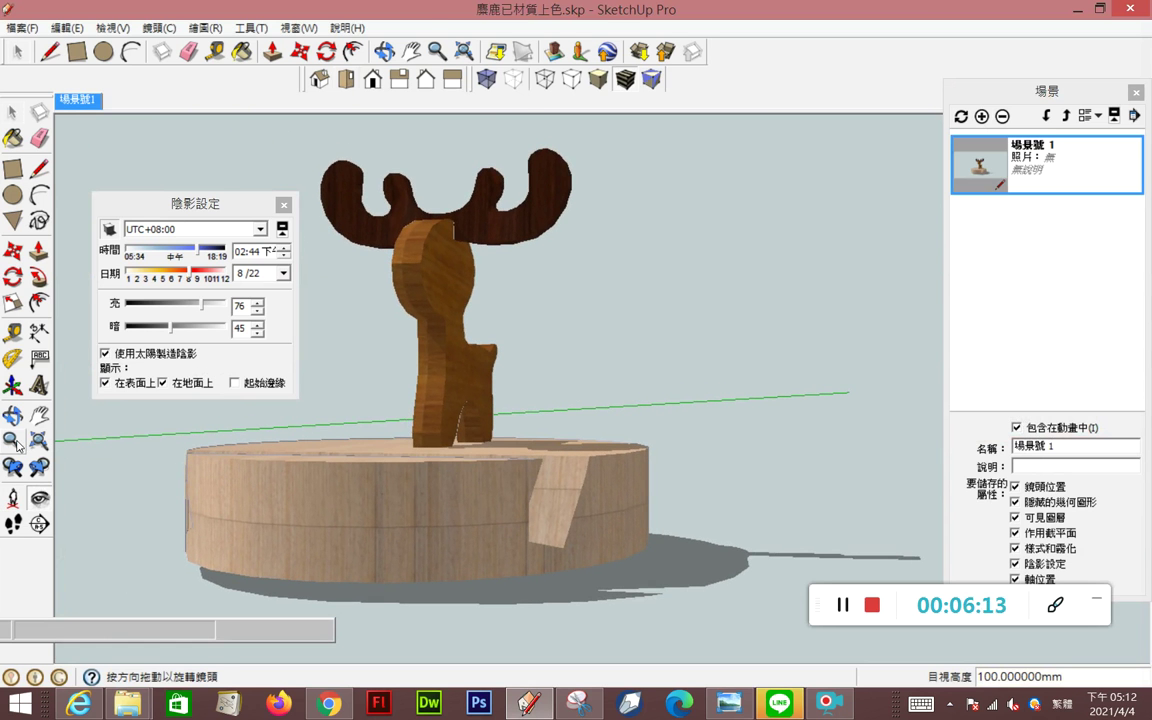
Set the camera's field of view to 60 degrees and bring the view closer so the deer and base fill it
key(z)
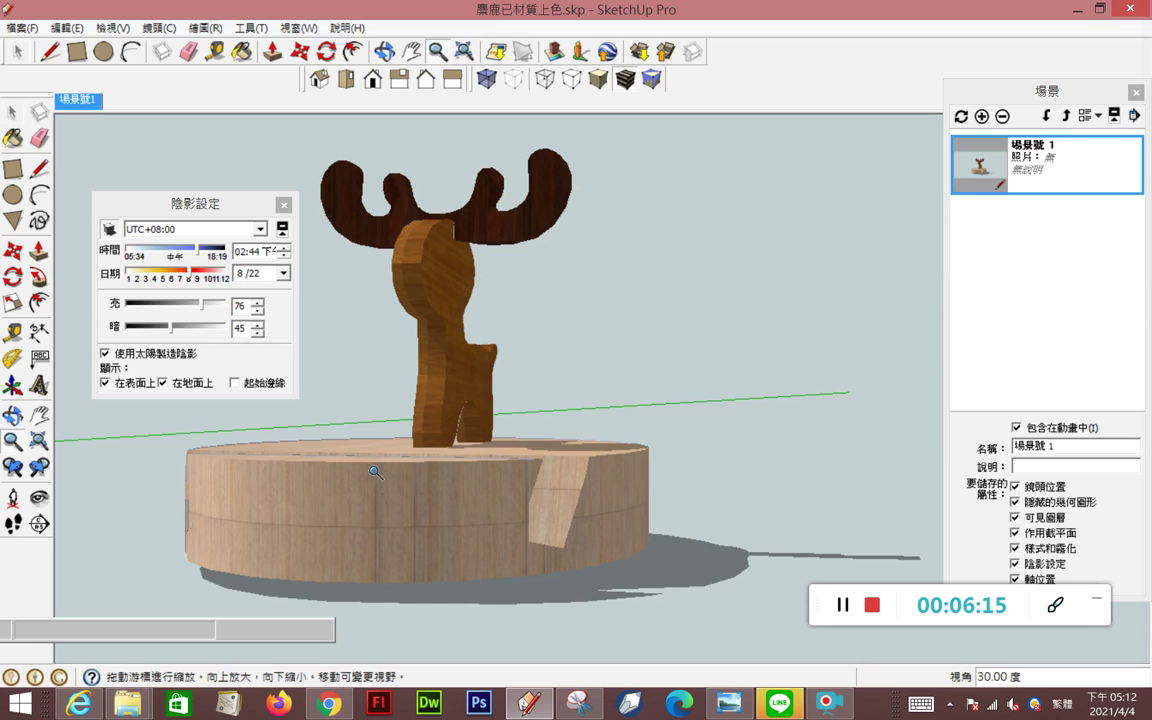
text(60)
key(Return)
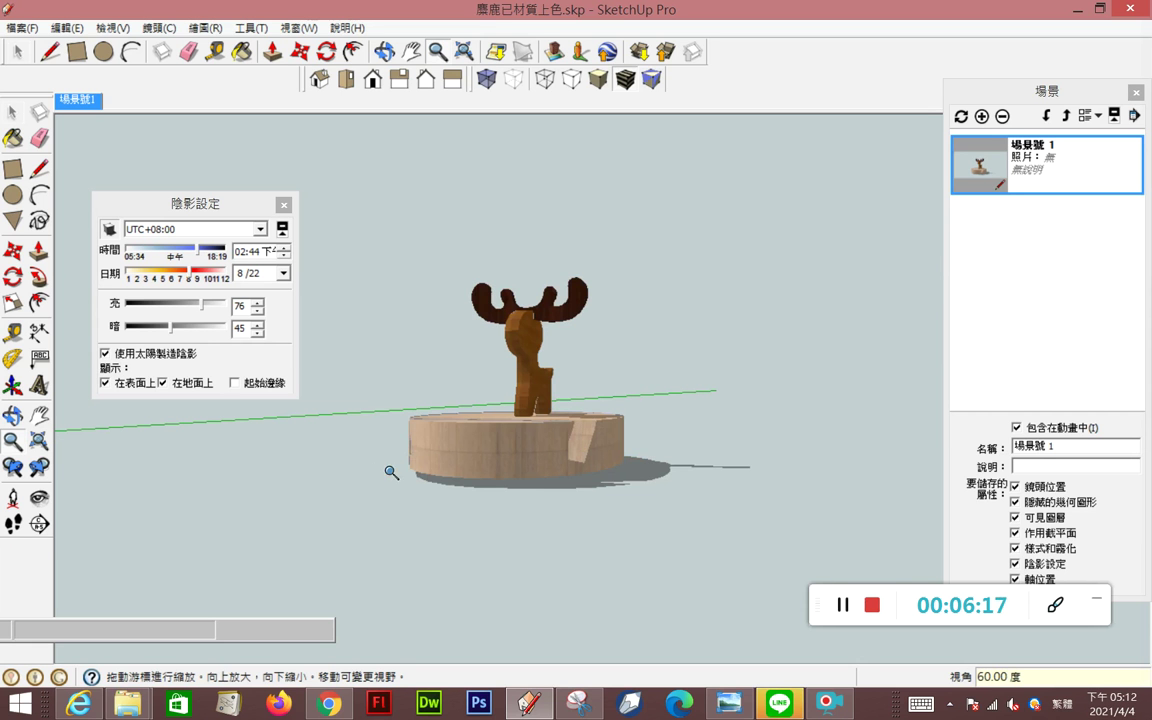
scroll(500, 350, up, 5)
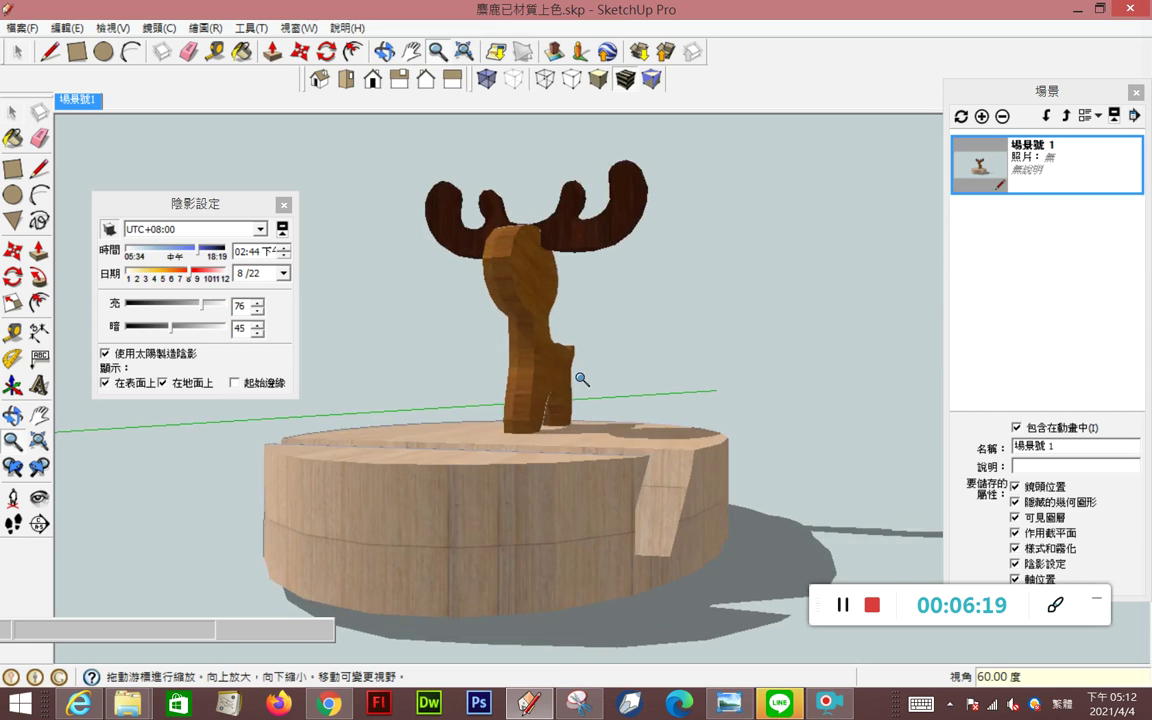
scroll(581, 379, down, 1)
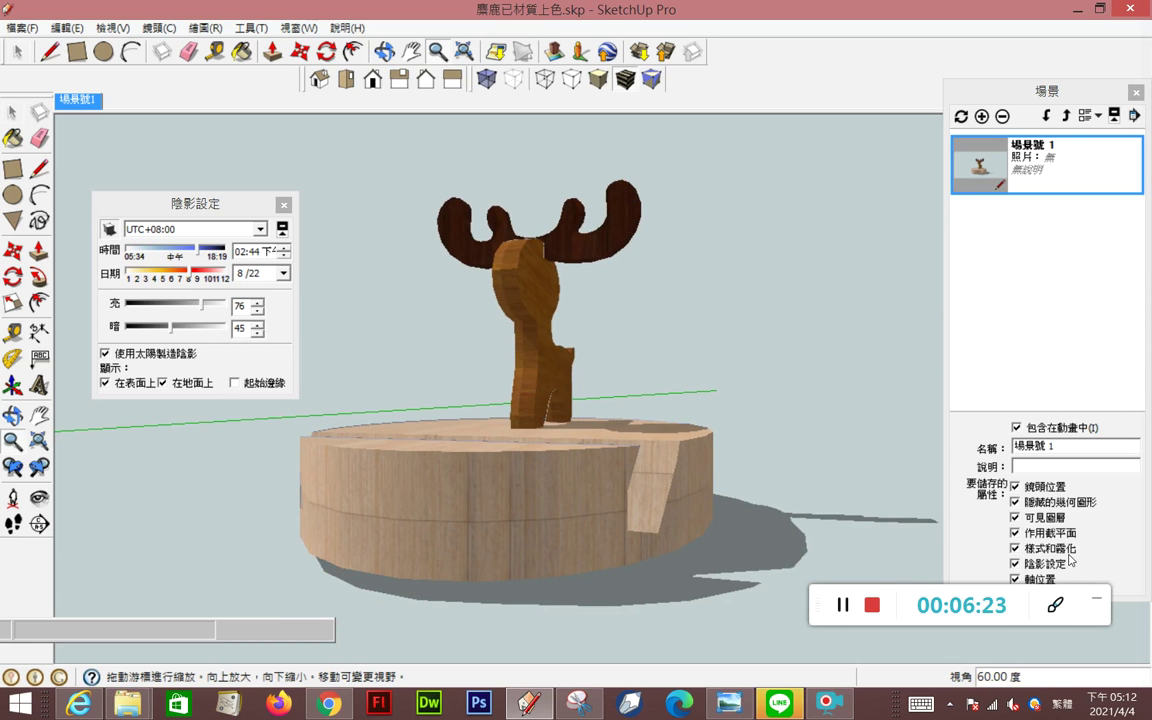
Save this close view as a second scene without saving the style changes, and compare it with the first scene
click(981, 115)
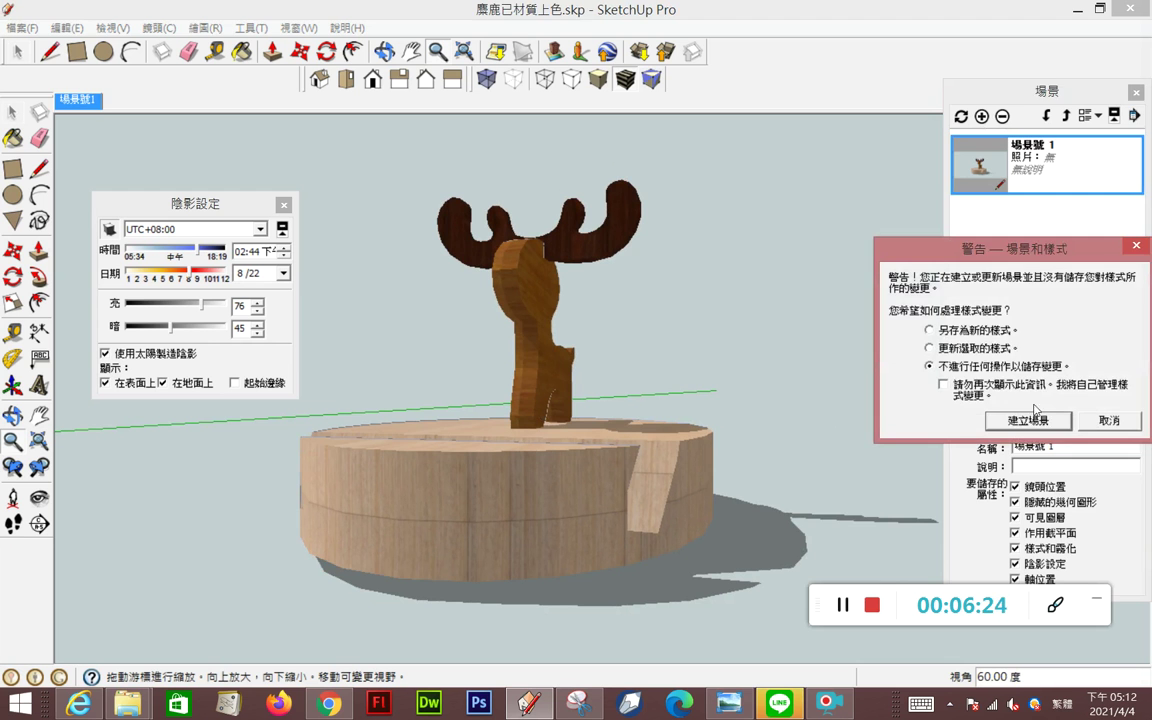
click(1030, 419)
click(986, 174)
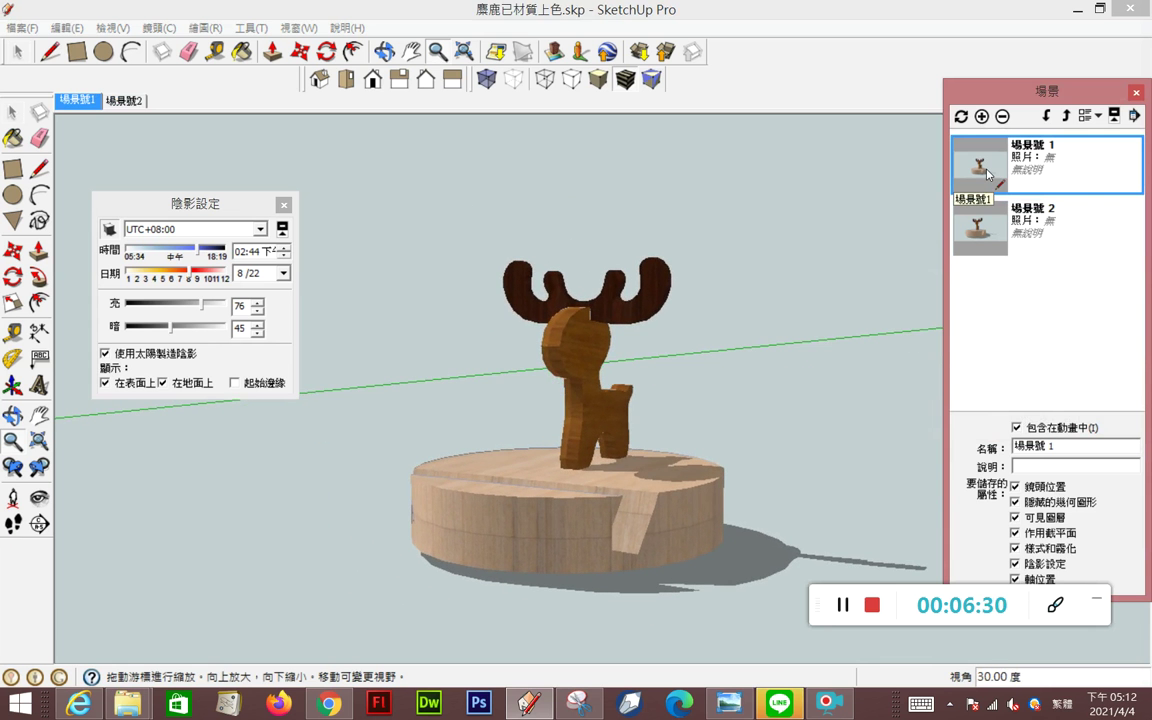
click(977, 224)
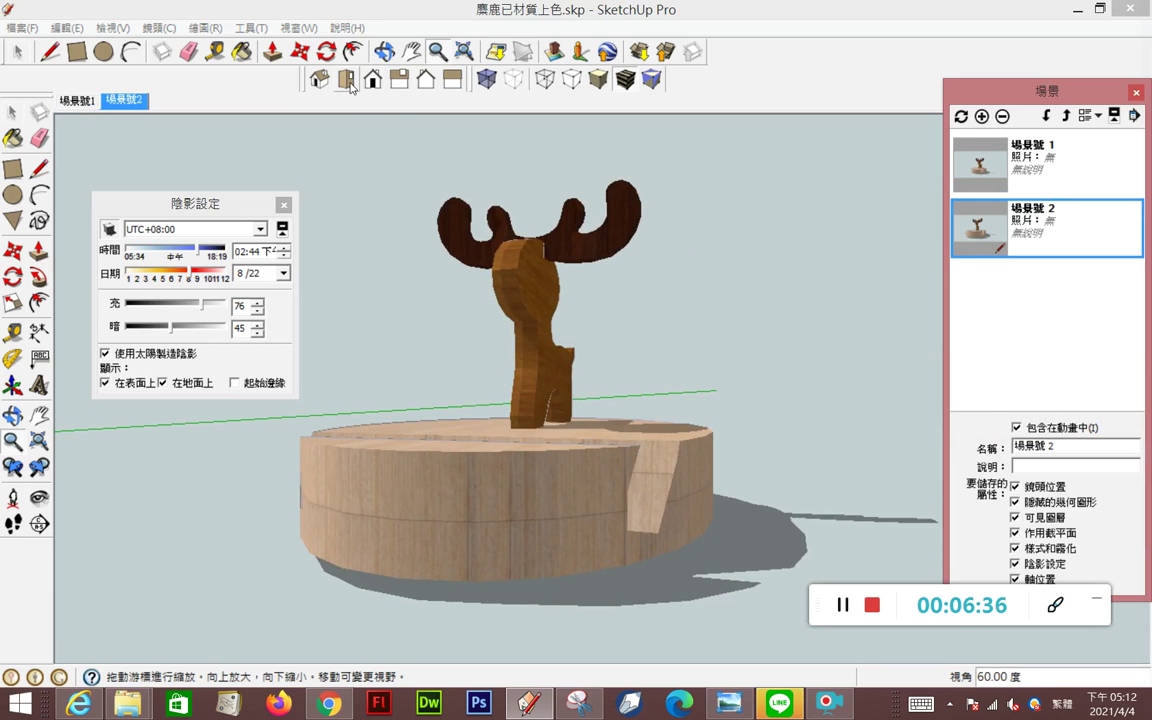
From the top view, place the camera diagonally in front of the base, set its eye height to 300 mm and turn it towards the deer
key(F2)
scroll(383, 135, down, 3)
scroll(414, 149, down, 4)
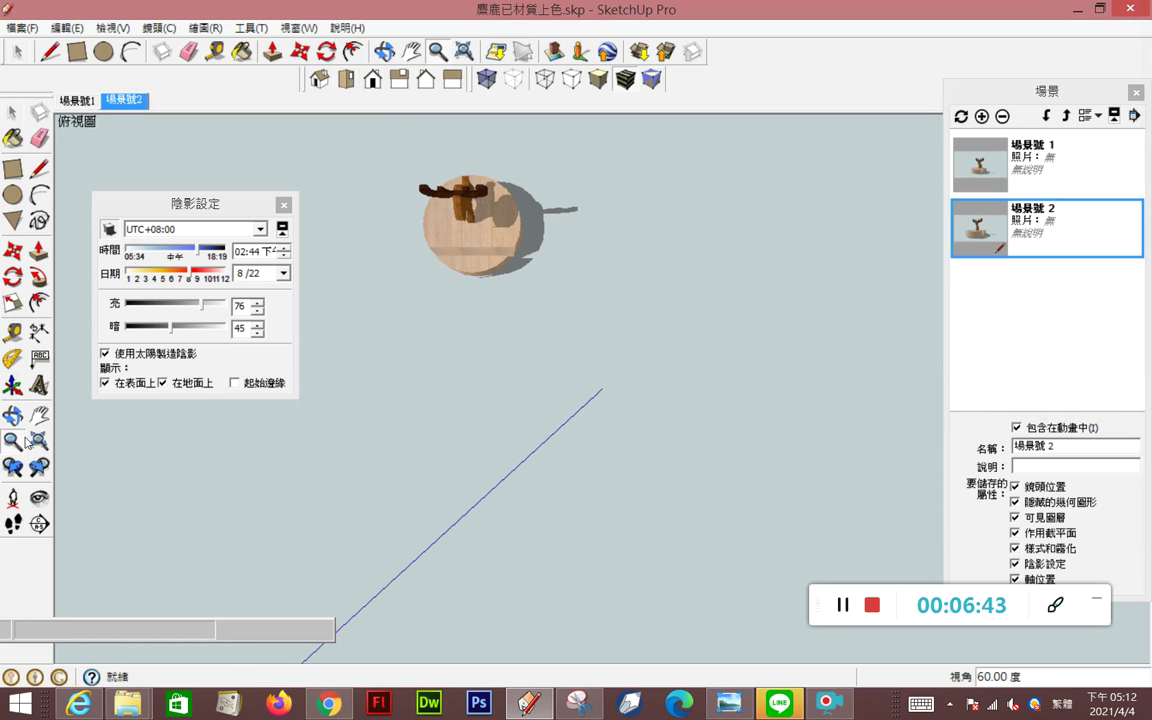
click(13, 500)
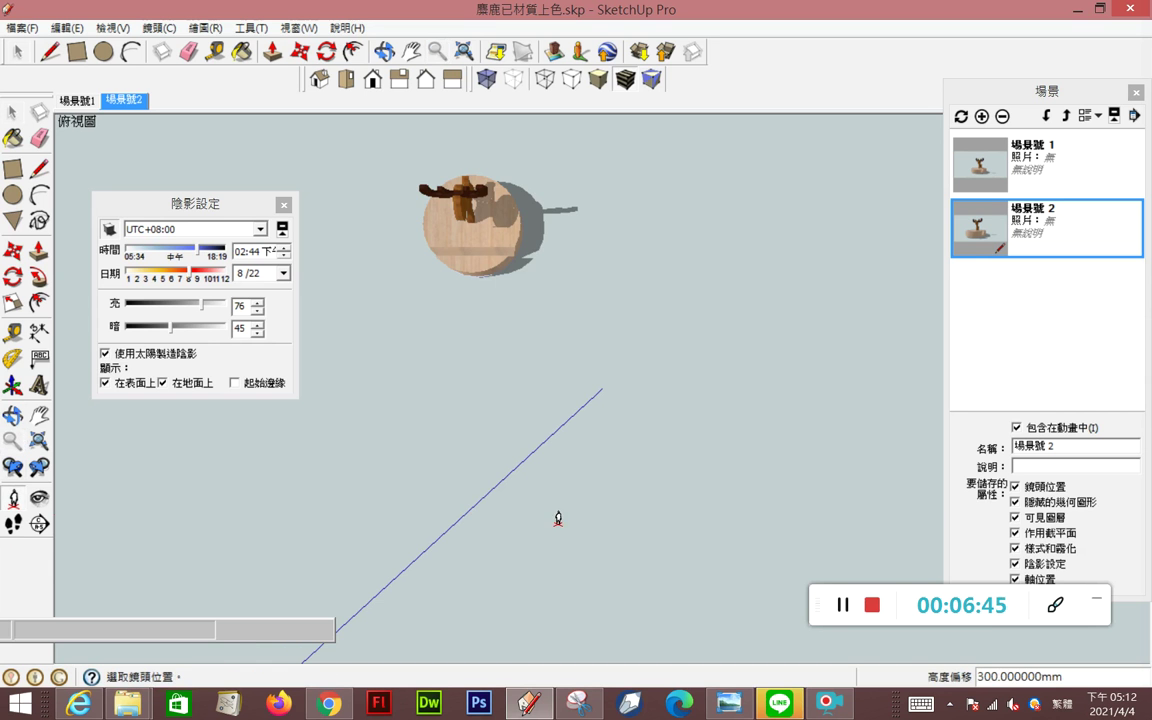
click(815, 543)
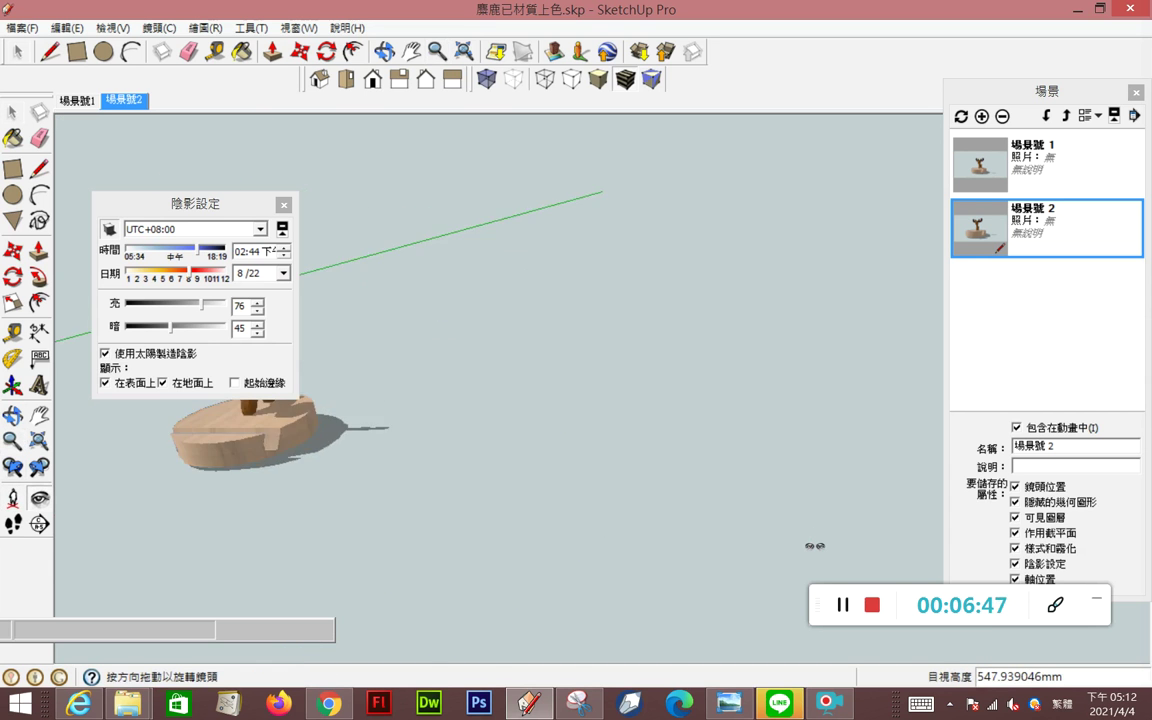
drag(388, 450, 337, 458)
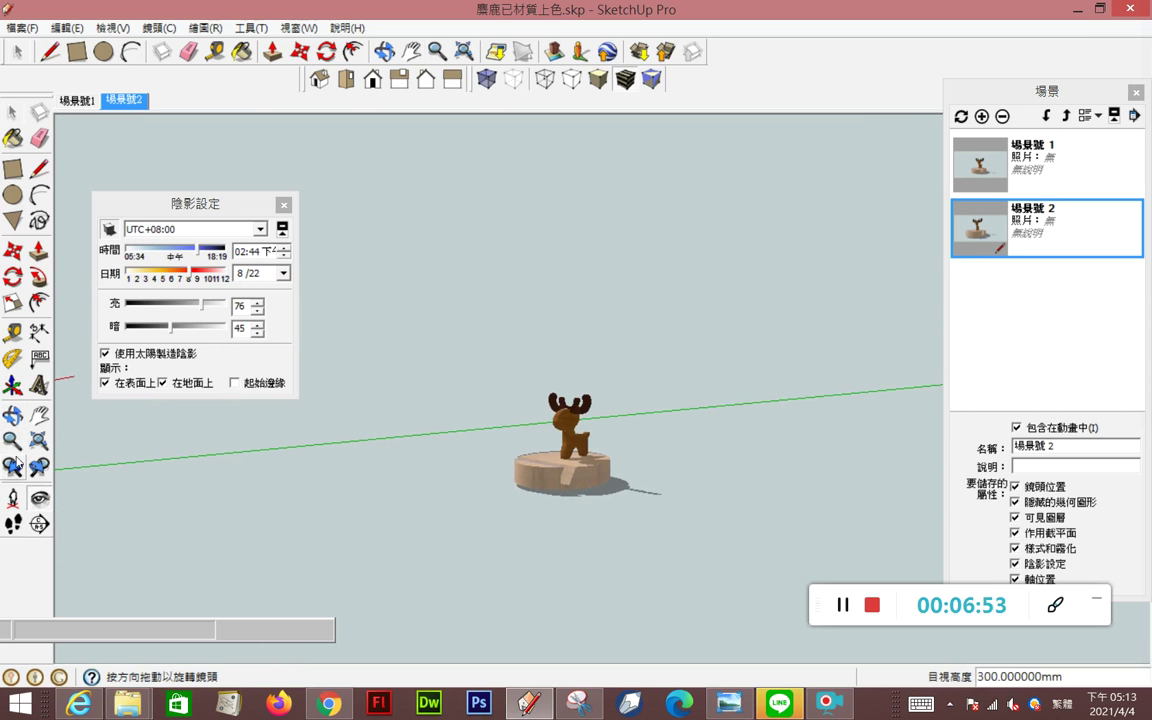
Set this new camera view's field of view to 30 degrees
click(12, 440)
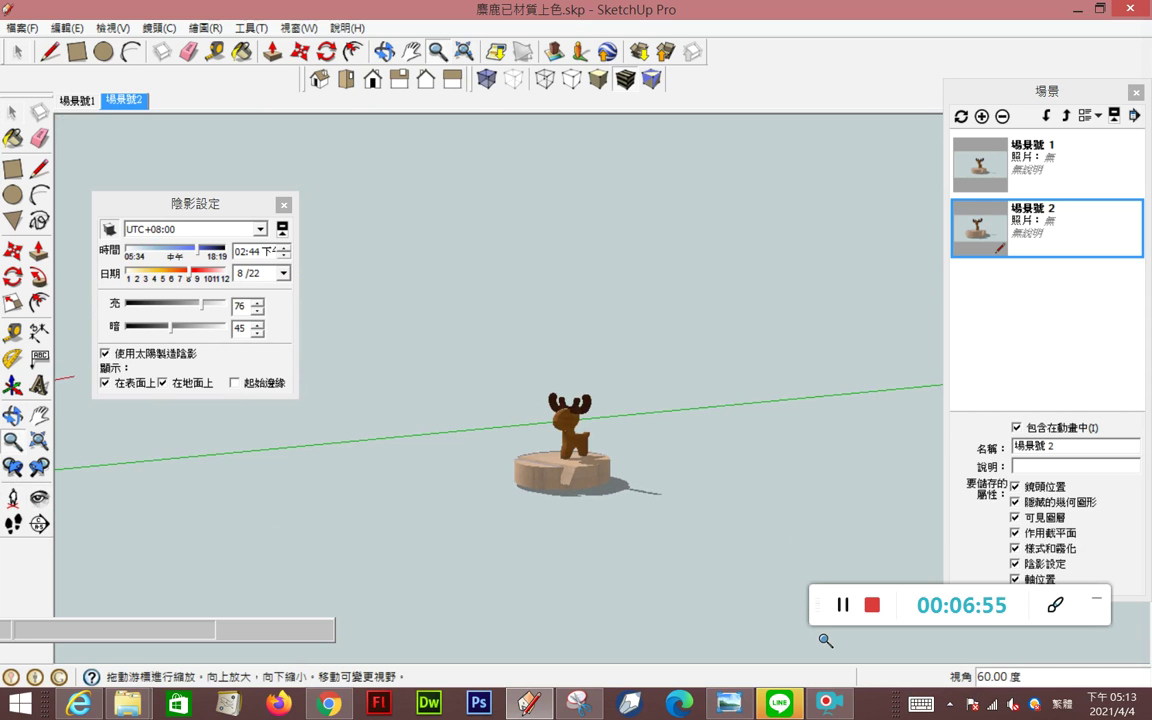
text(30)
key(Return)
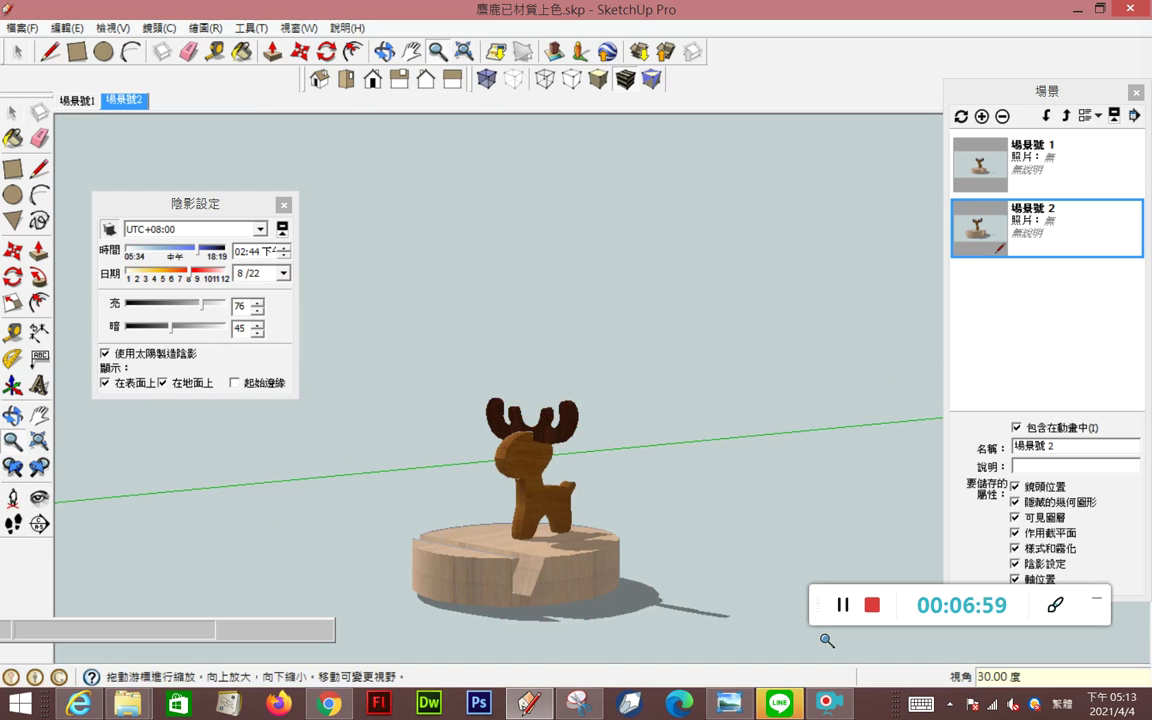
From the top view, place the camera diagonally in front of the base, set its eye height to 600 mm and turn it towards the deer
click(12, 497)
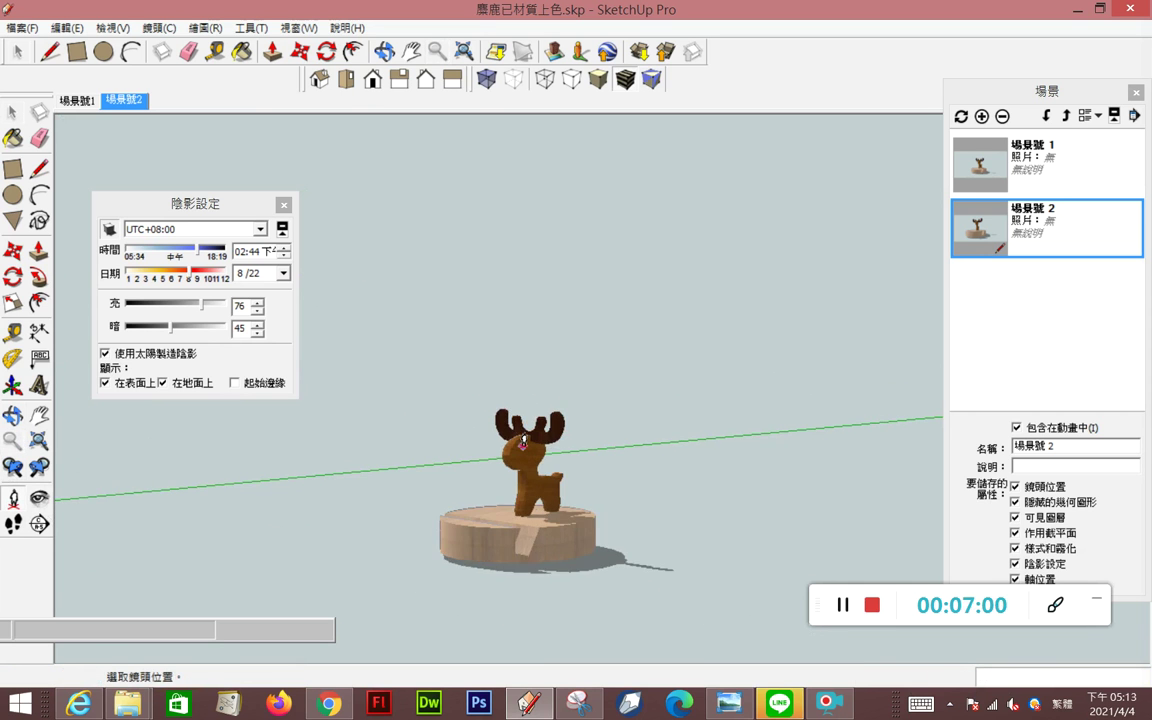
click(345, 79)
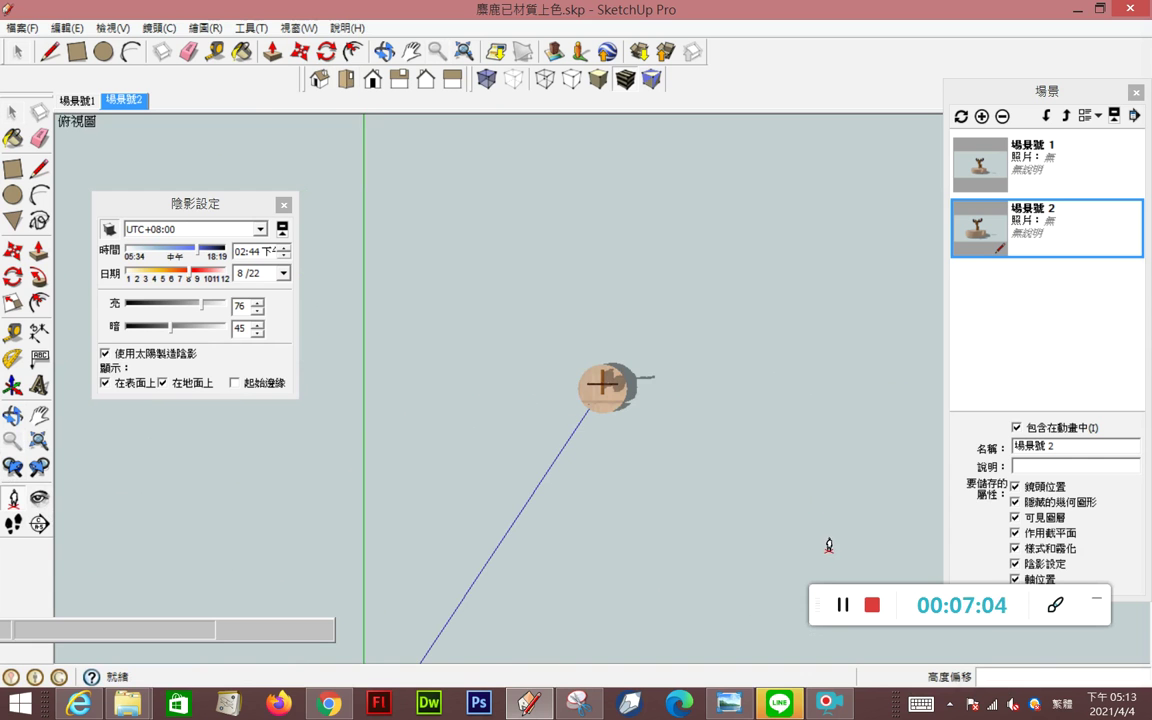
click(828, 545)
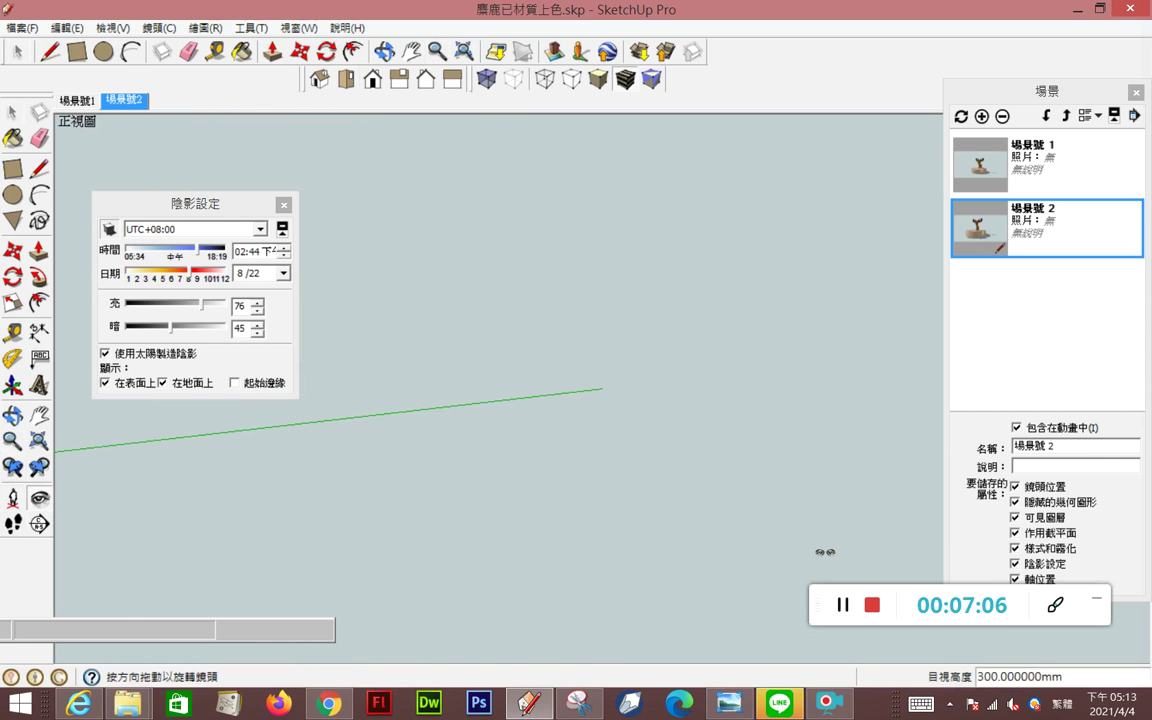
text(600)
key(Return)
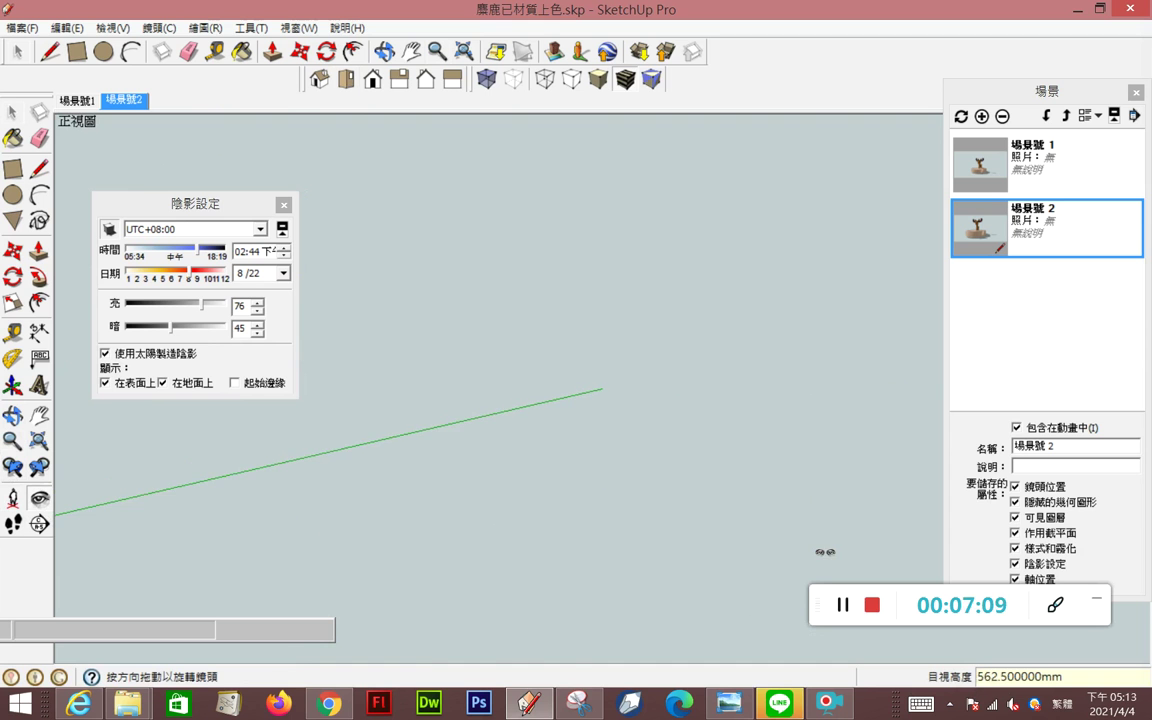
drag(424, 429, 641, 423)
drag(348, 411, 178, 486)
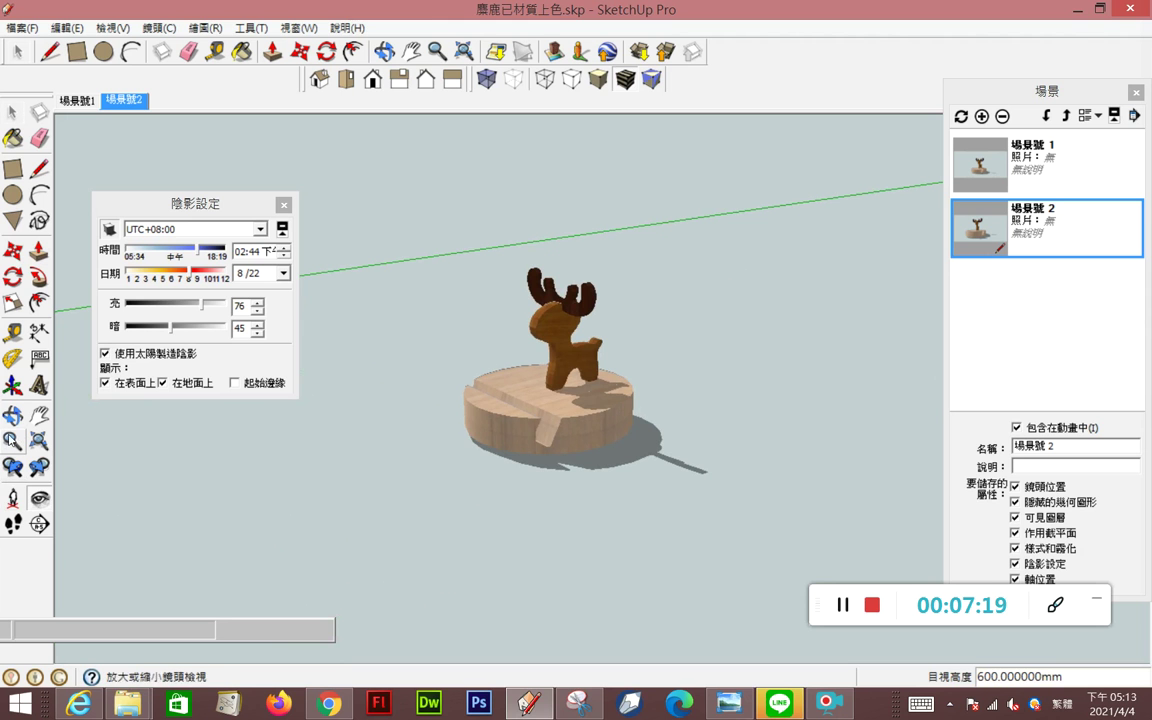
Try fields of view of 60, 30, 20 and 10 degrees for this camera view and settle on 15 degrees
click(12, 441)
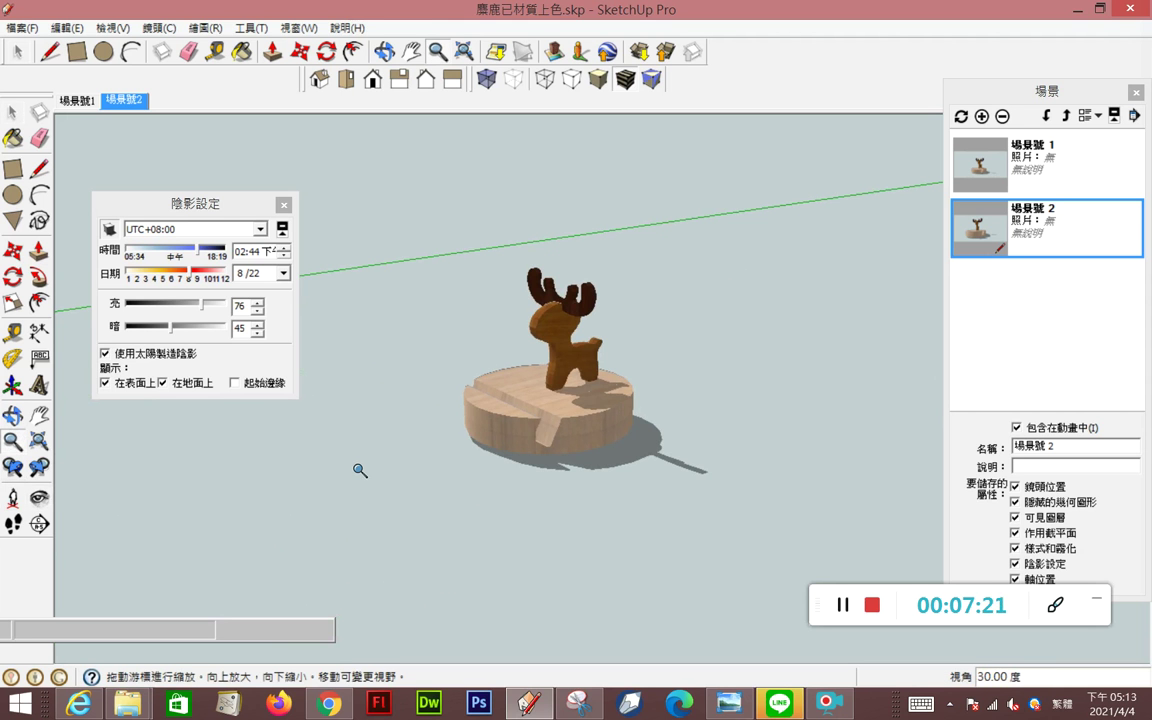
text(60)
key(Return)
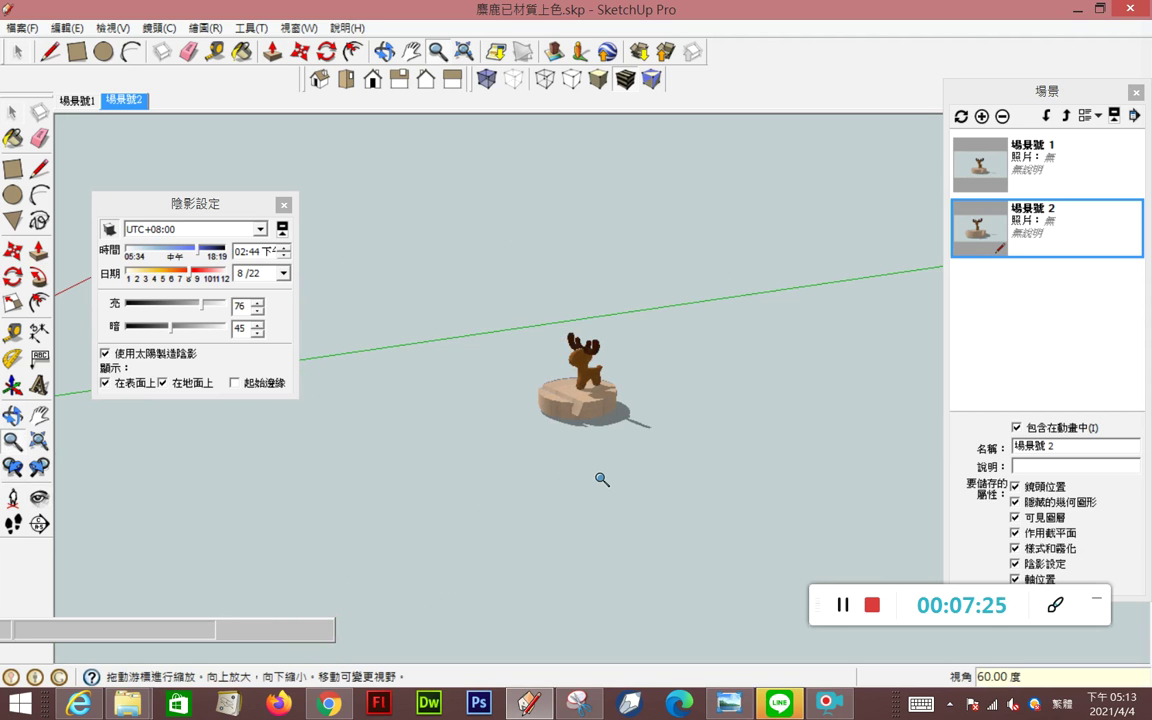
text(30)
key(Return)
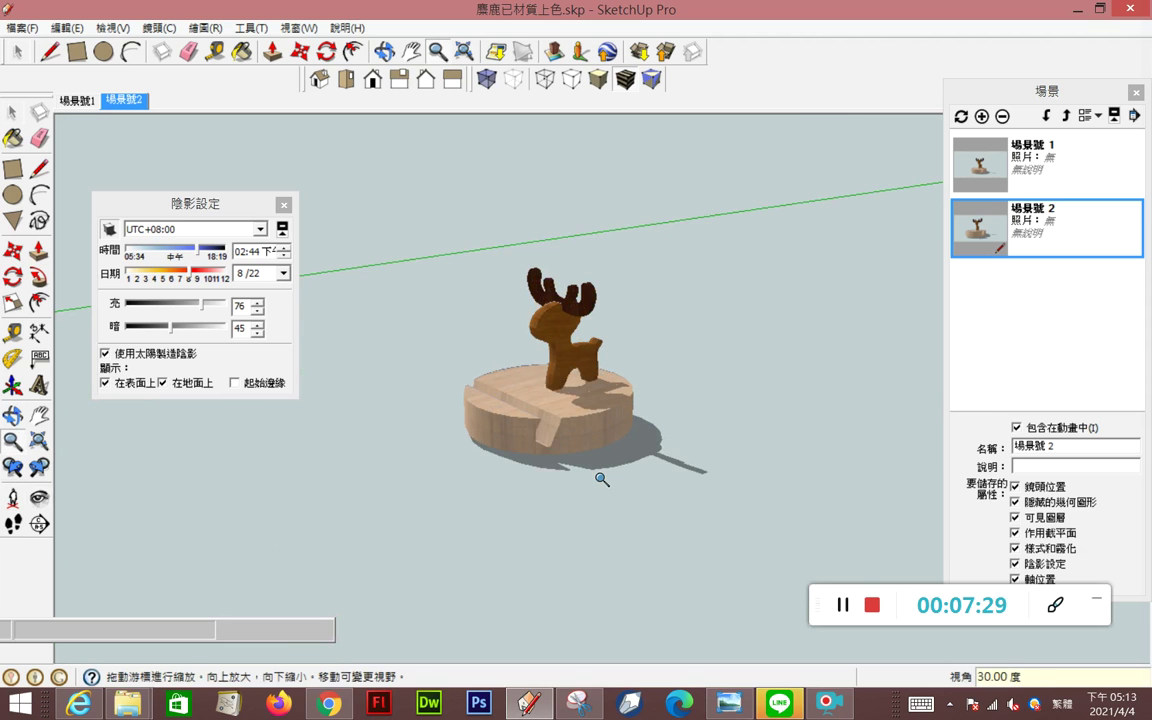
text(20)
key(Return)
text(10)
key(Return)
text(15)
key(Return)
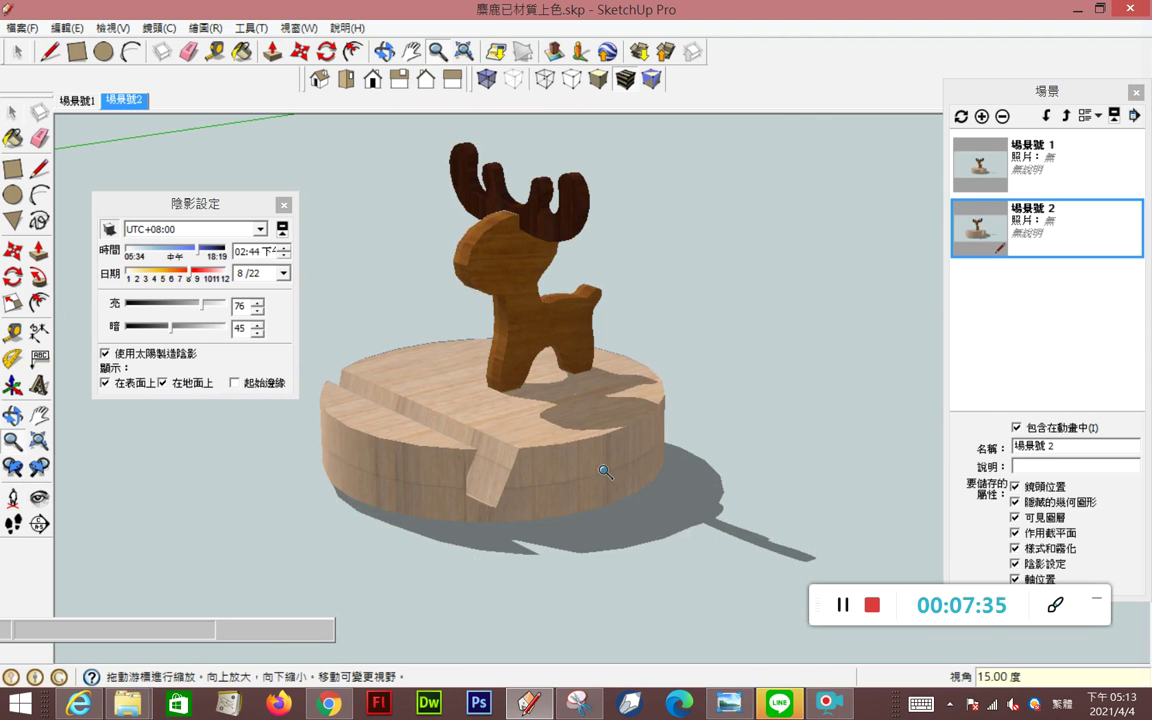
Save this view as a third scene without saving the style changes, and return to the first scene
click(961, 116)
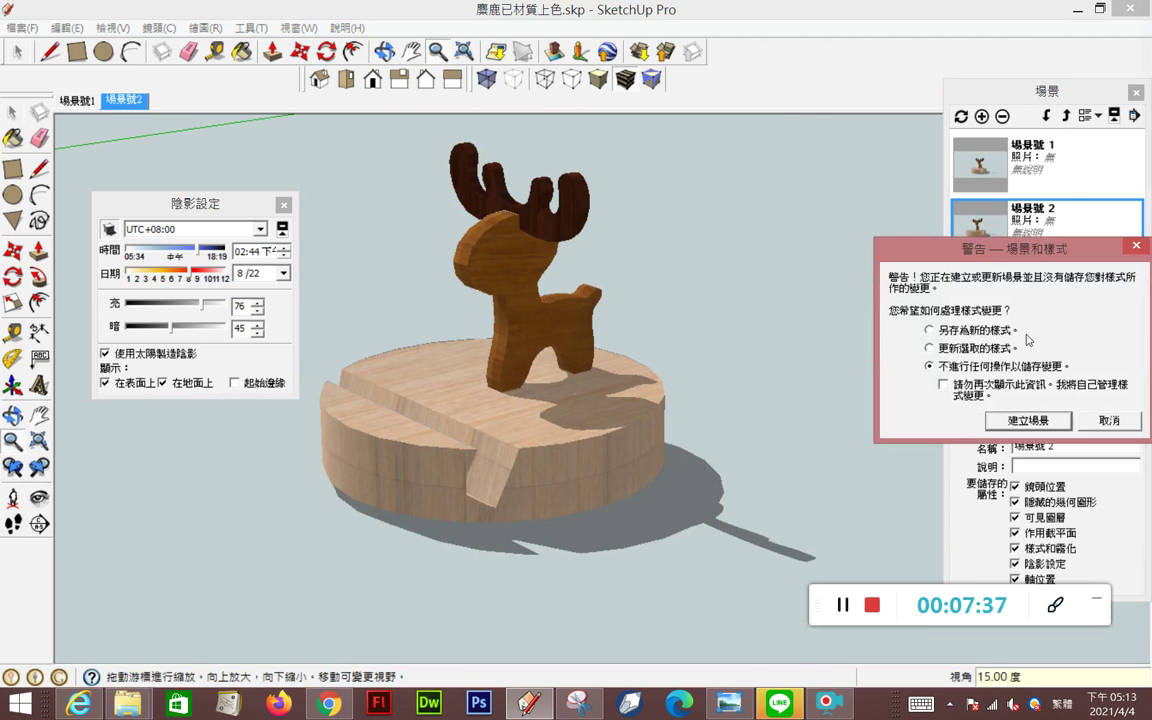
click(1027, 419)
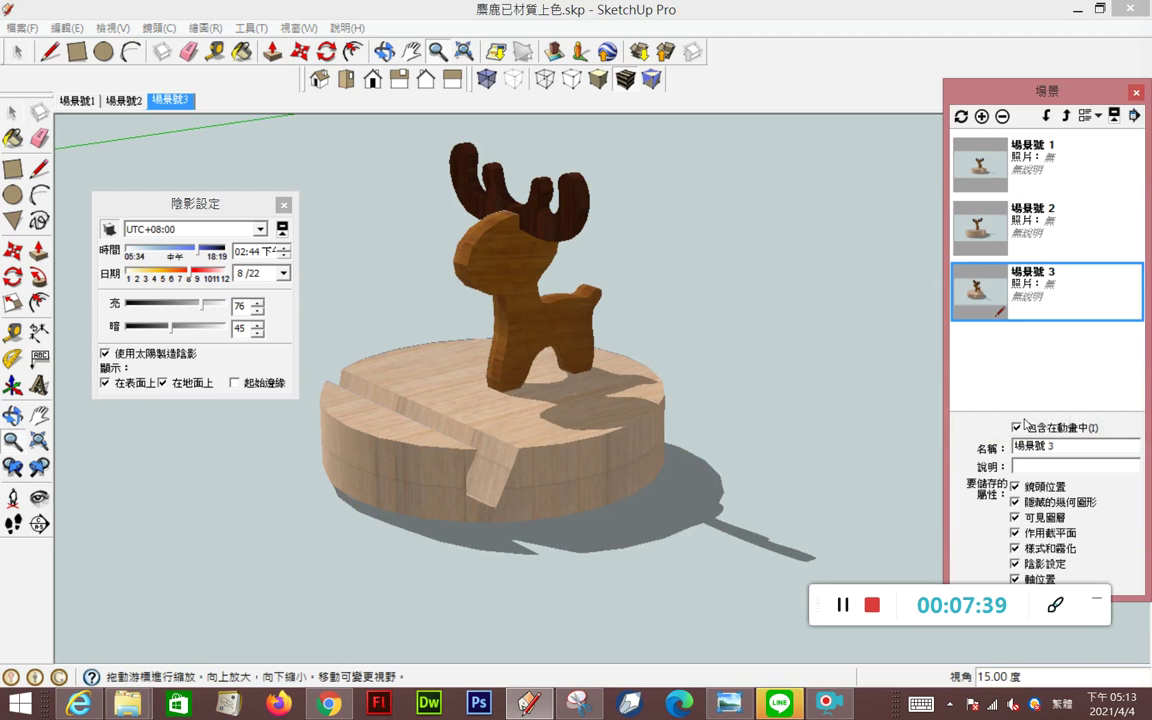
click(980, 176)
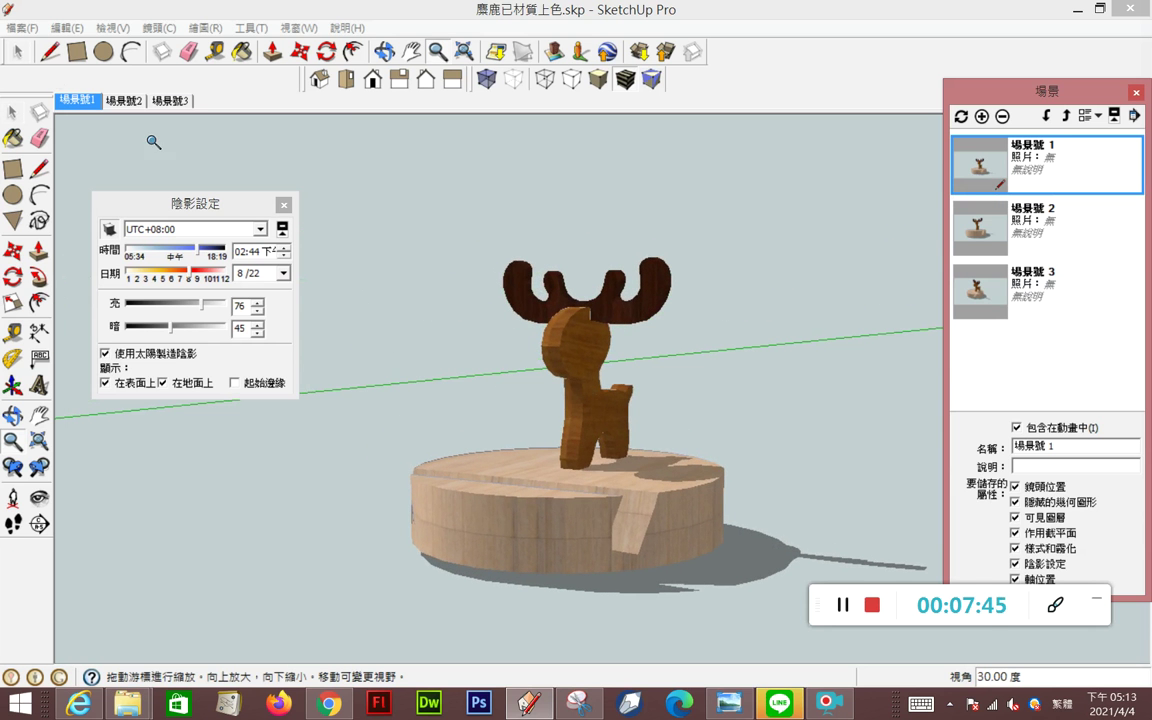
Close the shadow settings and start a 2D graphic export of the first scene to the desktop as a JPEG image
click(283, 207)
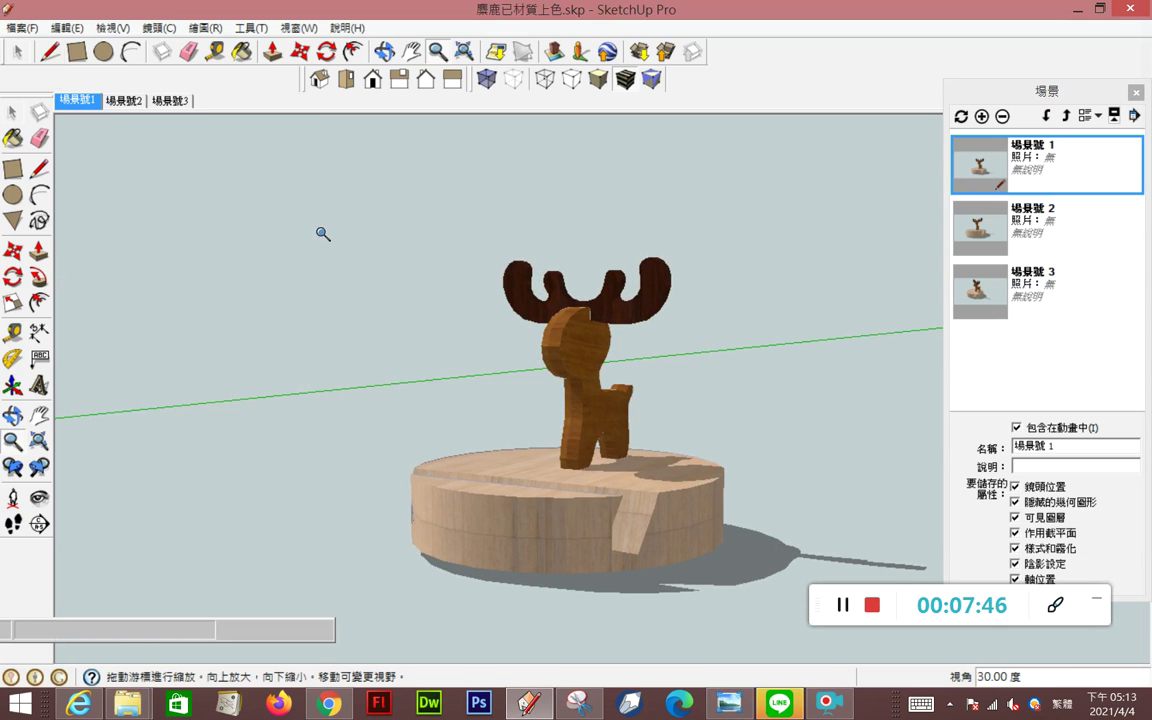
click(22, 28)
mouse_move(37, 318)
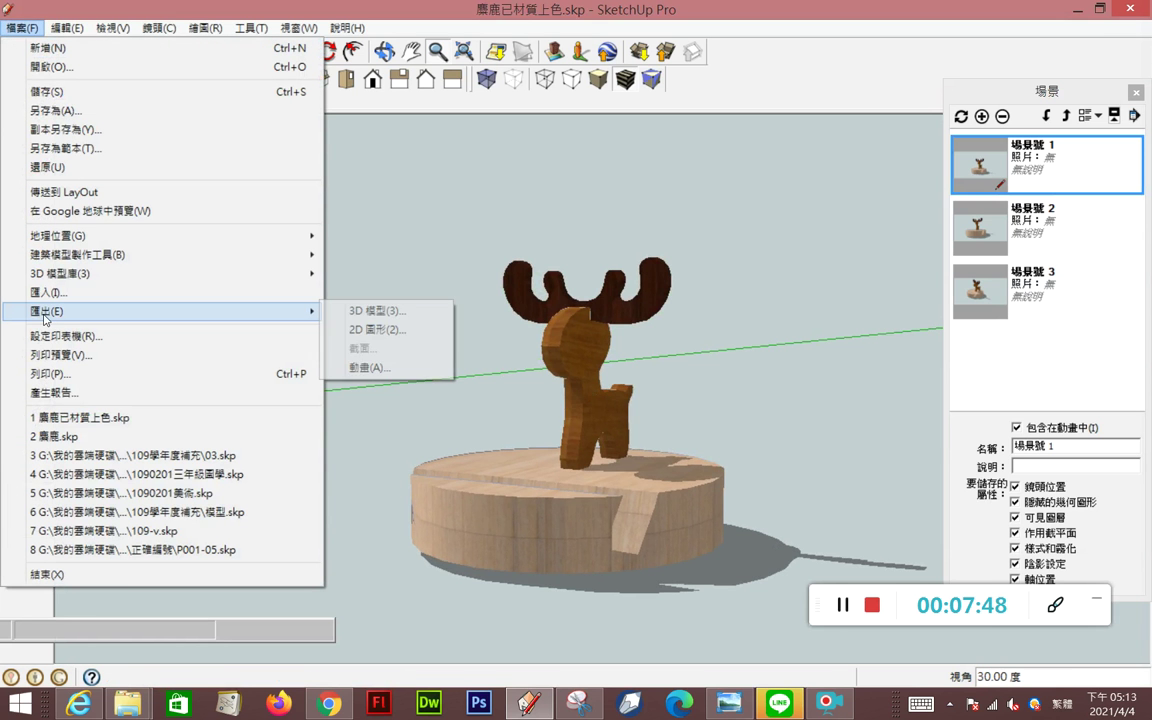
click(352, 330)
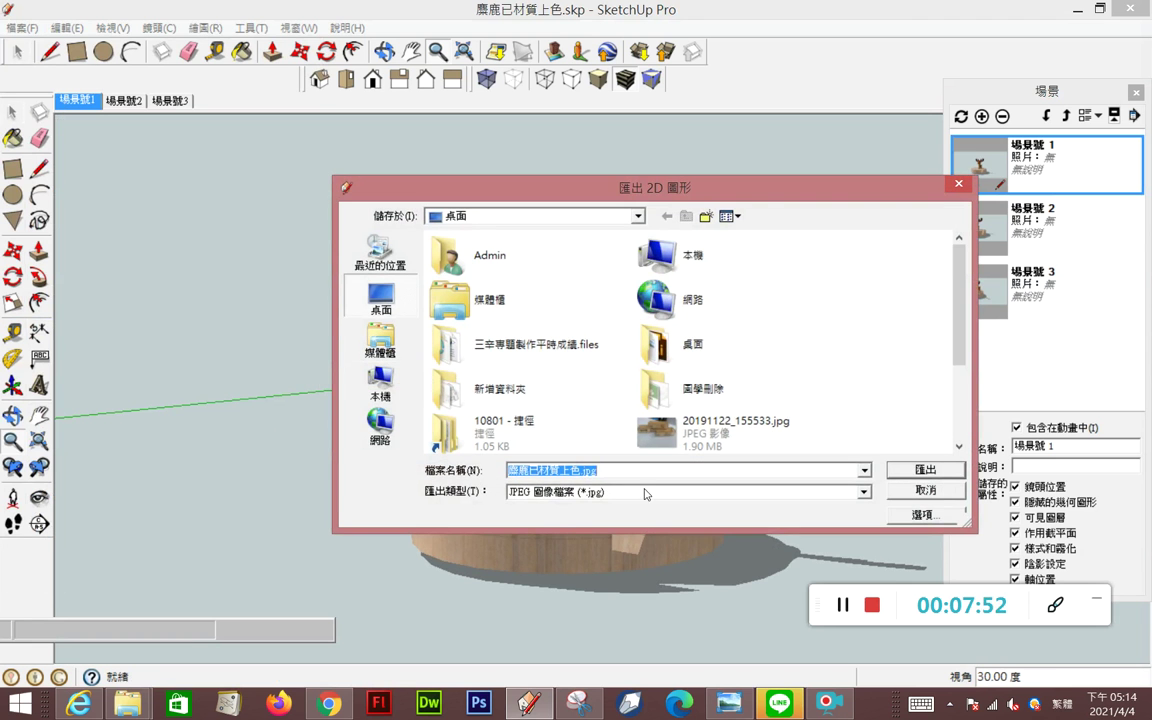
click(592, 492)
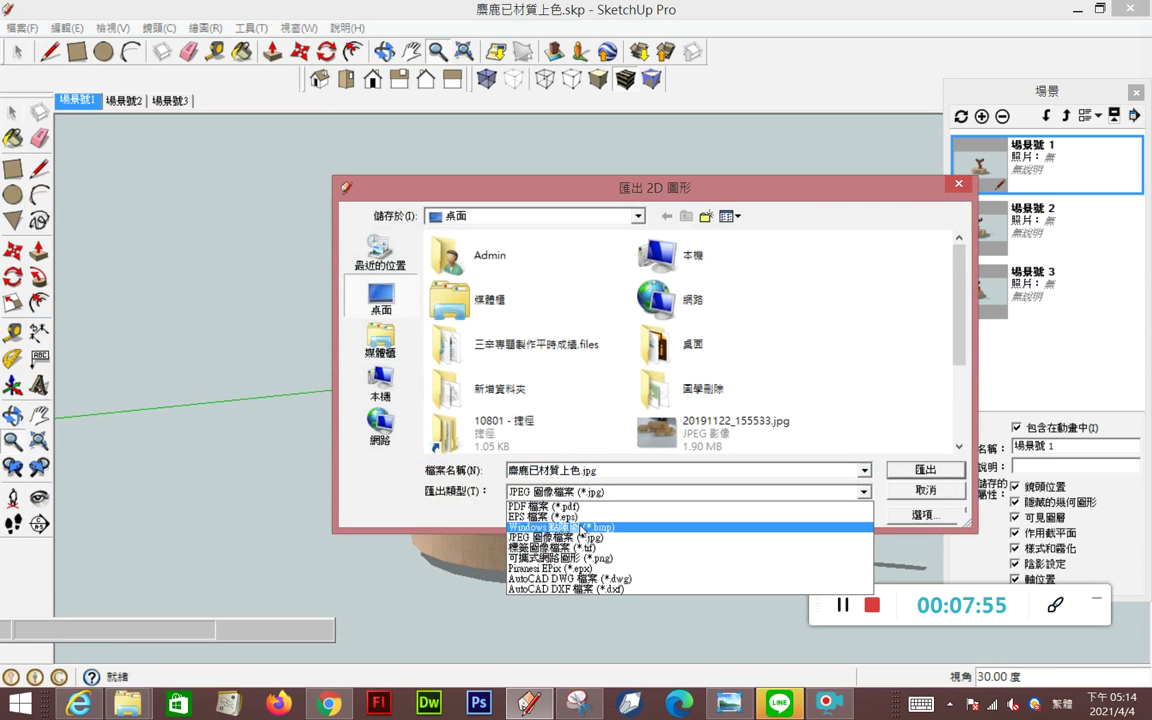
click(575, 538)
In the JPEG export options, stop using the view size and set the image width to 2000 pixels
click(913, 518)
key(Tab)
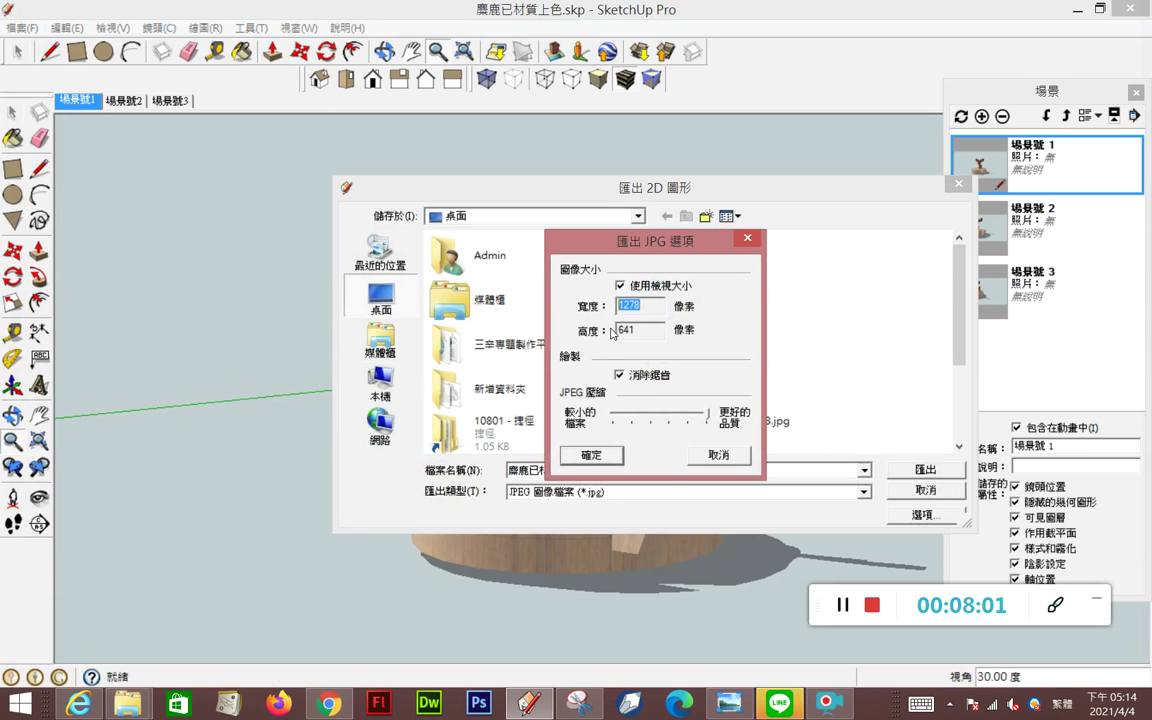
click(628, 288)
double_click(632, 307)
text(2000)
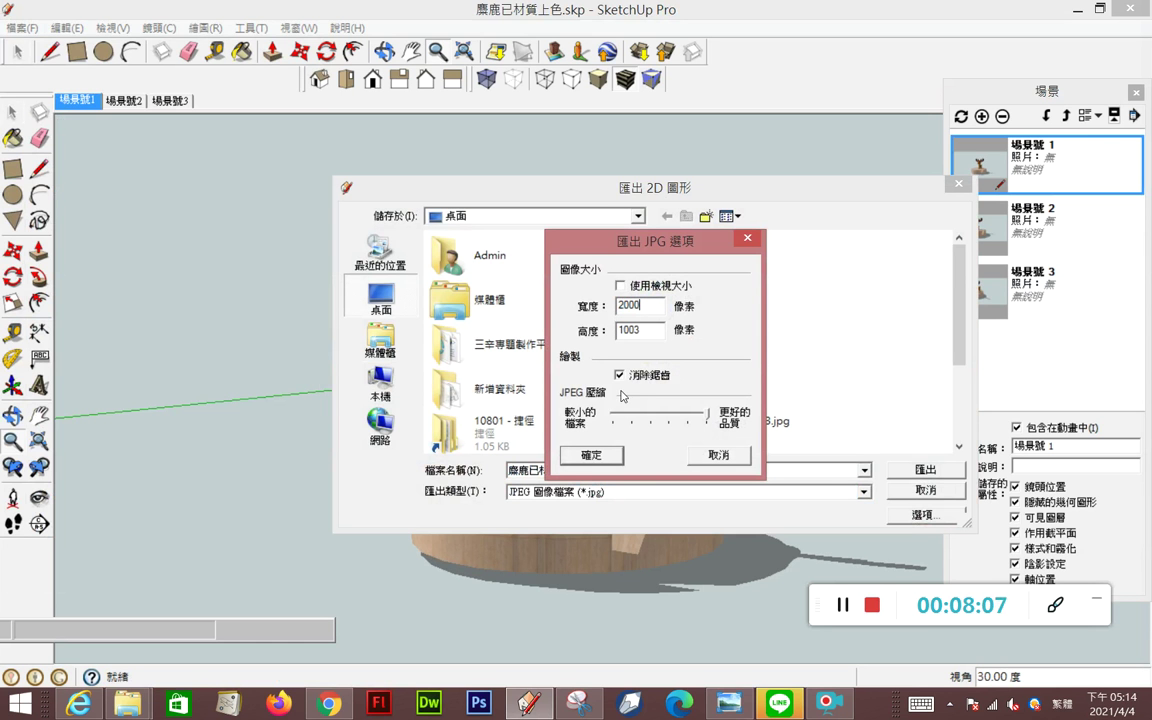
click(590, 455)
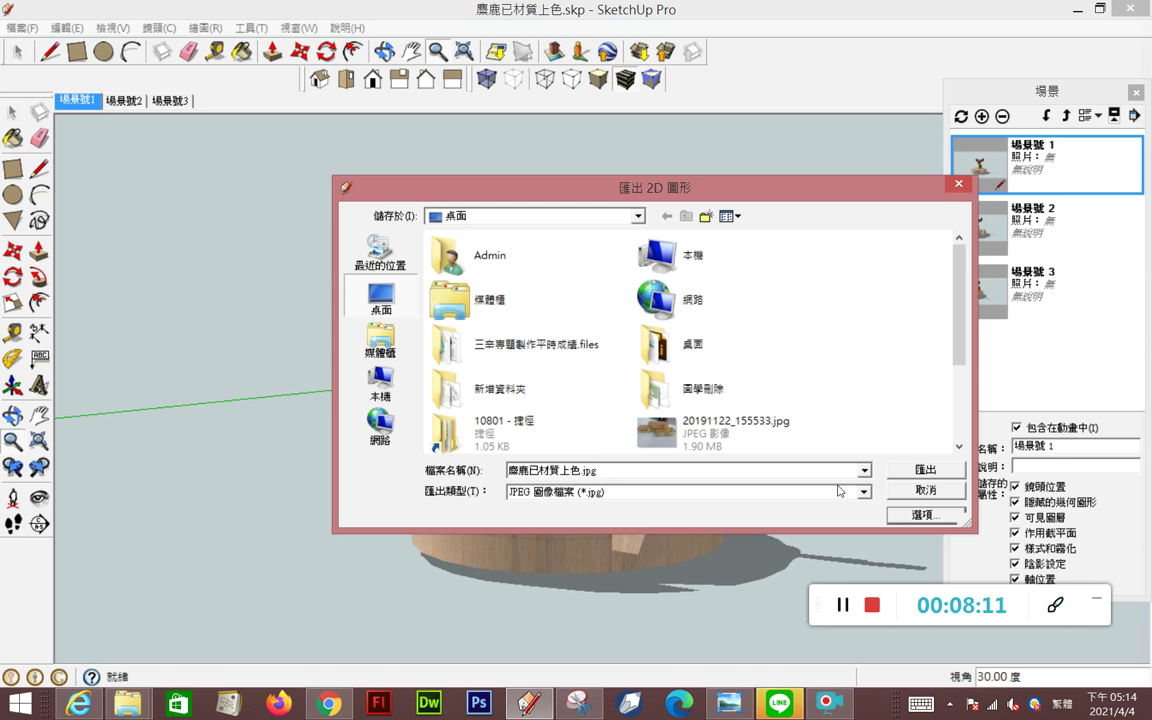
Export the image over the existing 麋鹿已材質上色.jpg and open that file from the desktop in Windows Photo Viewer
click(893, 476)
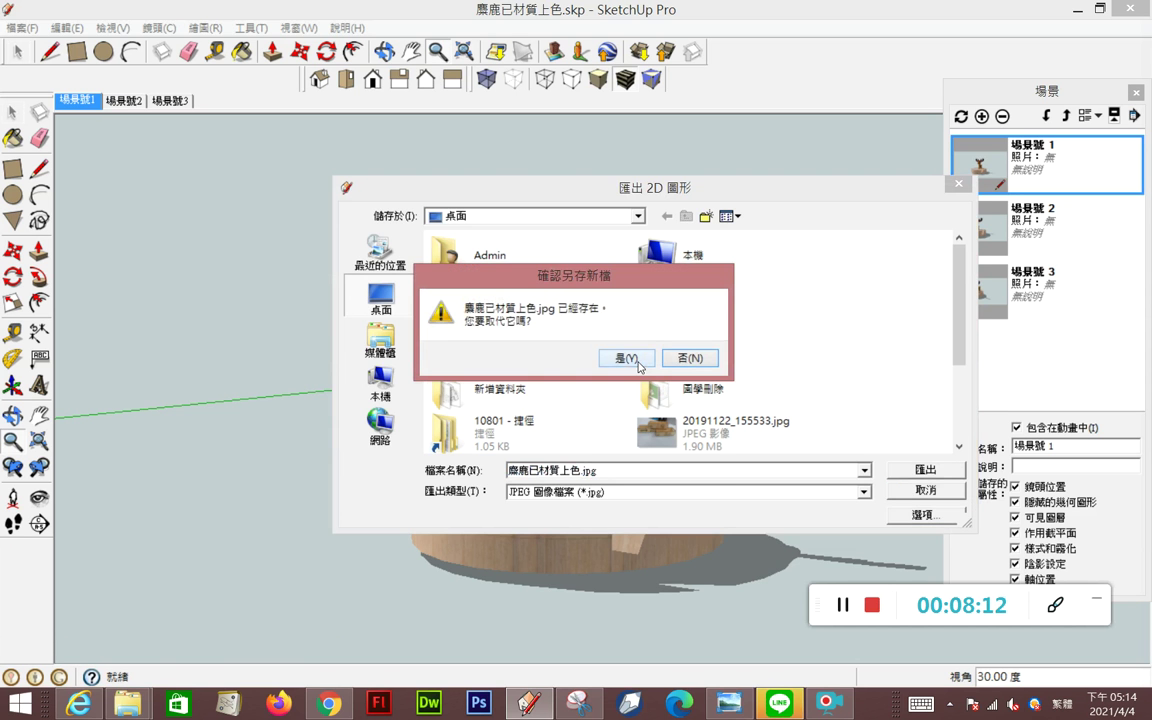
click(627, 358)
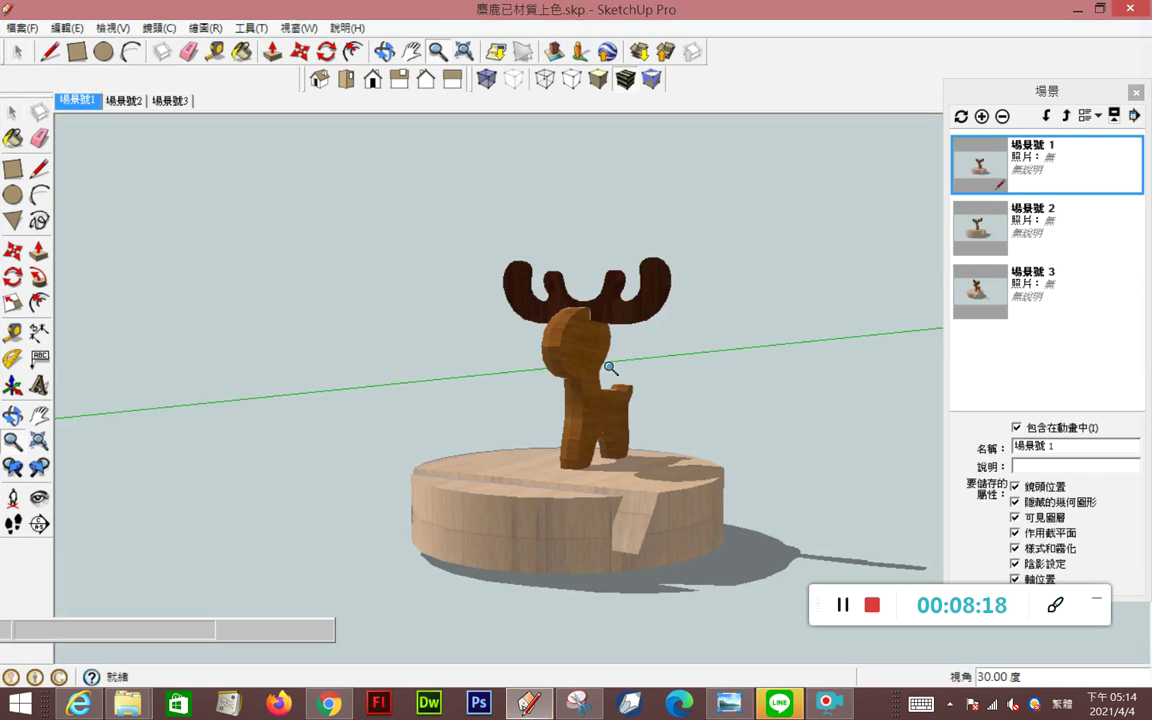
key(super+d)
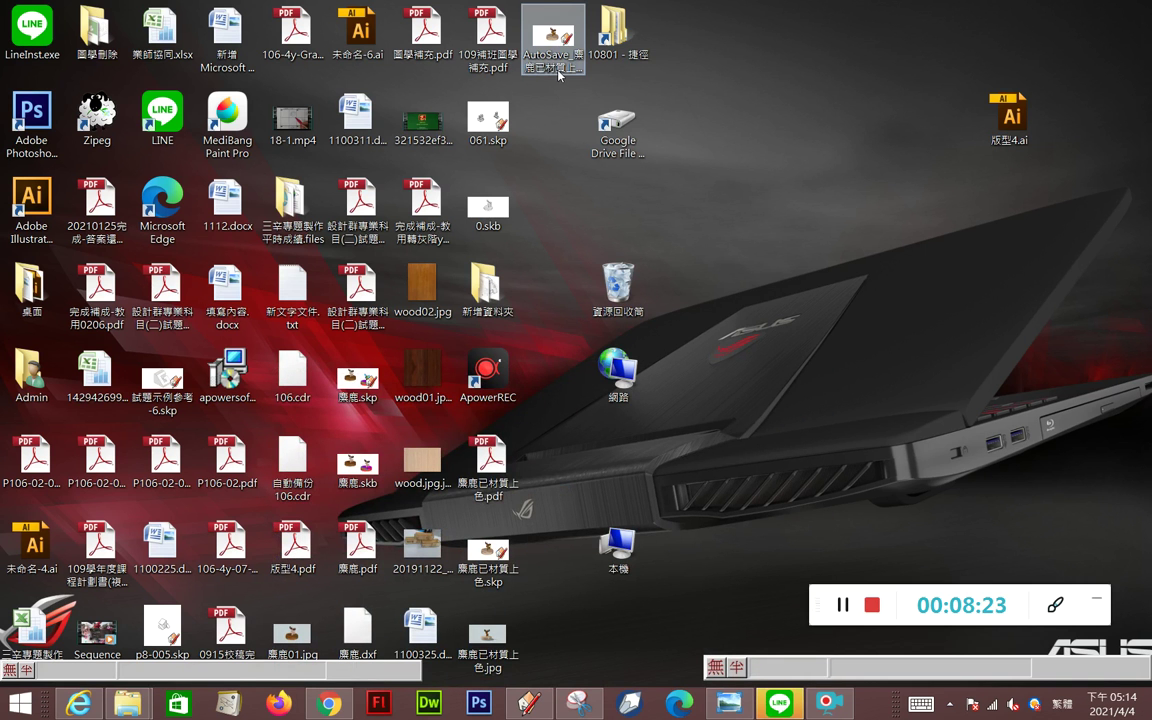
double_click(491, 664)
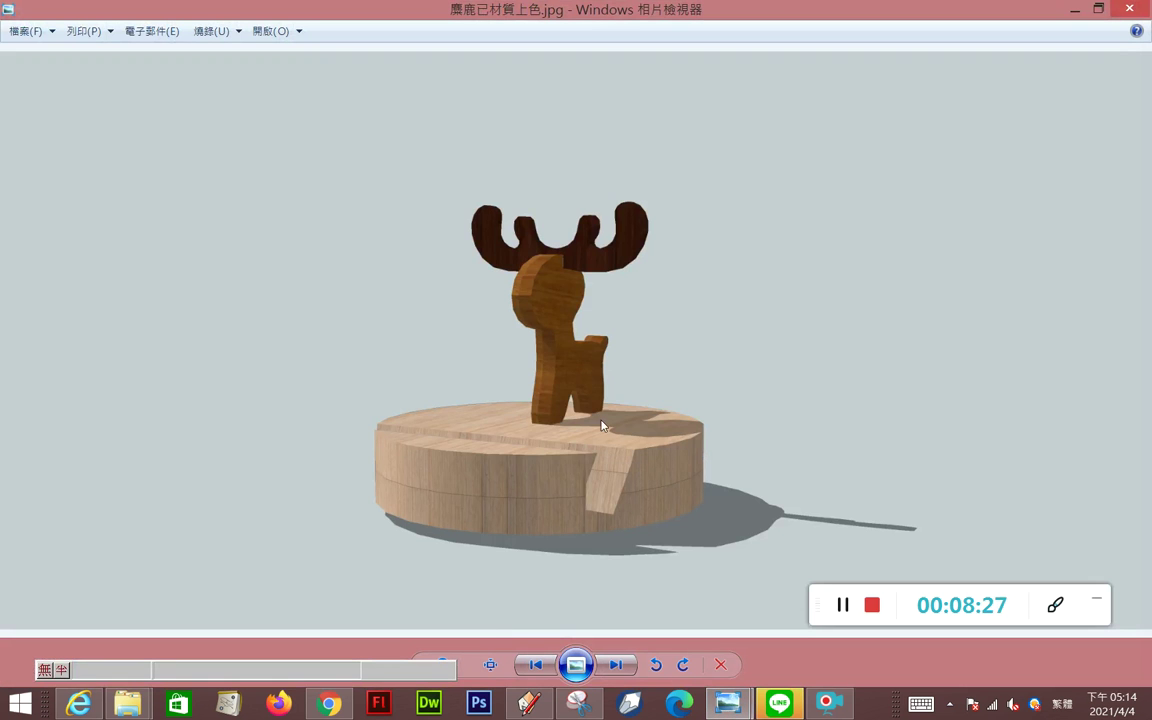